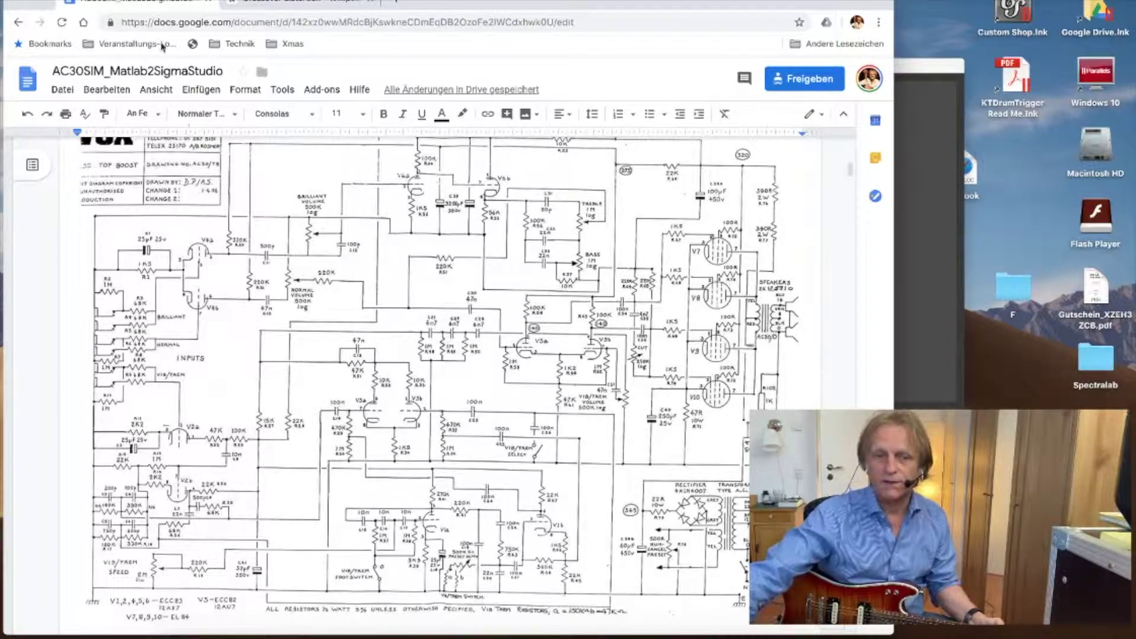
click(314, 3)
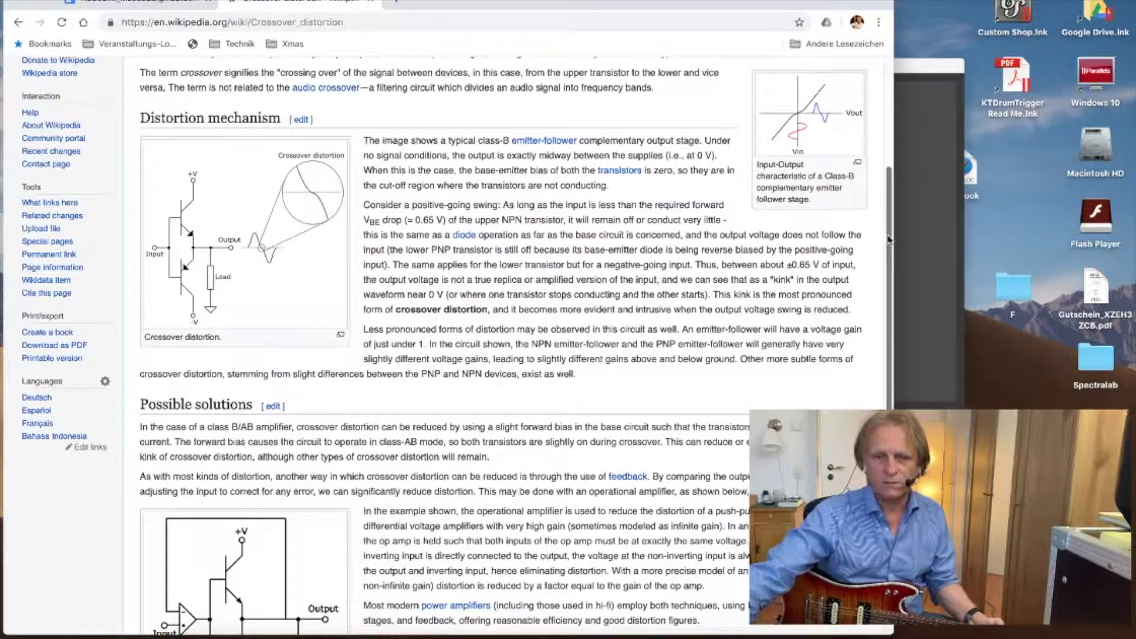
scroll(887, 241, up, 5)
scroll(883, 230, down, 3)
scroll(882, 230, down, 1)
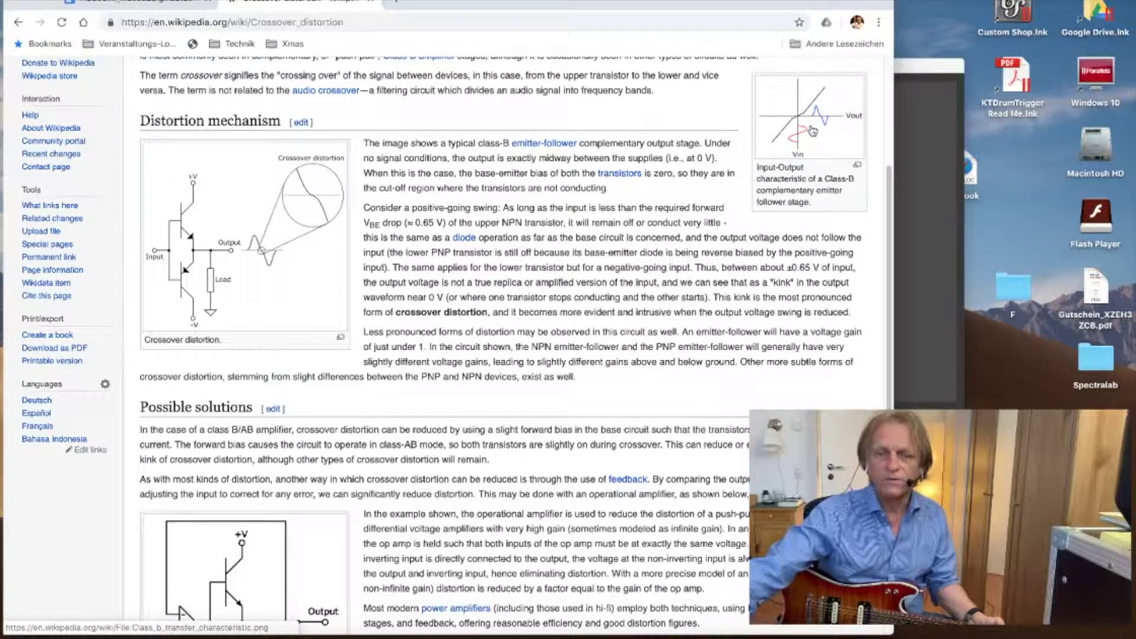
scroll(892, 203, up, 1)
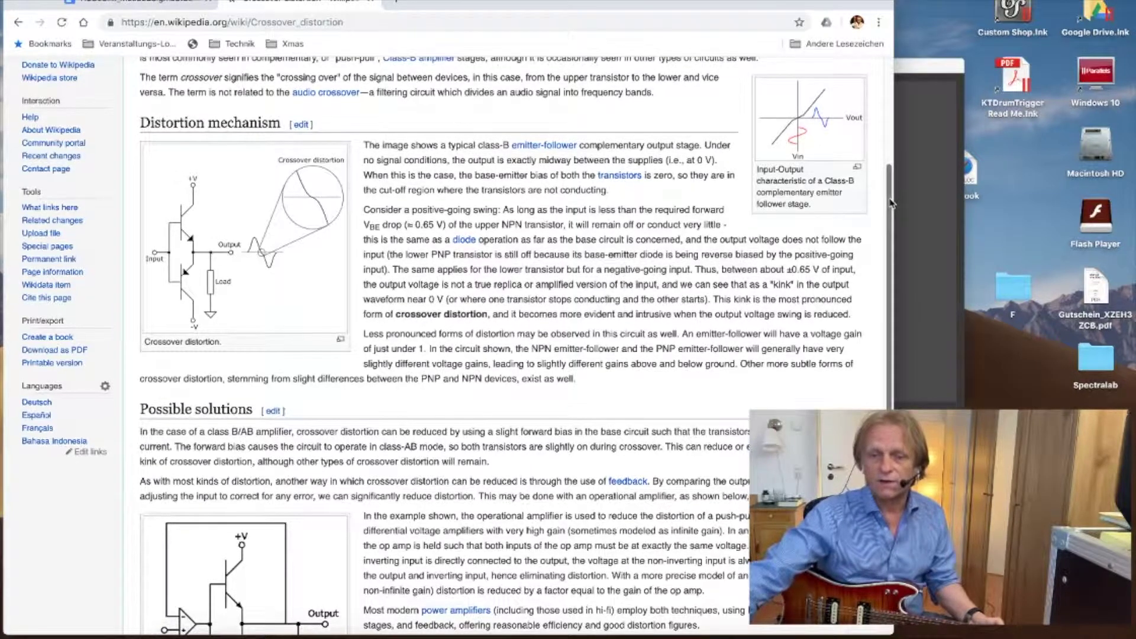
scroll(892, 204, down, 1)
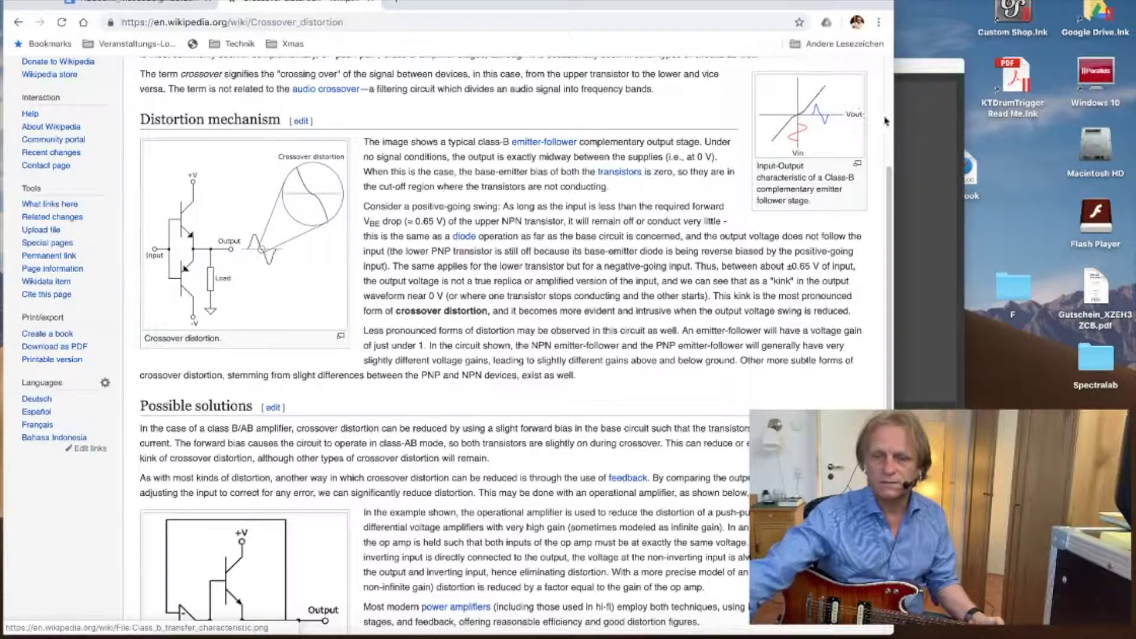
scroll(891, 179, up, 1)
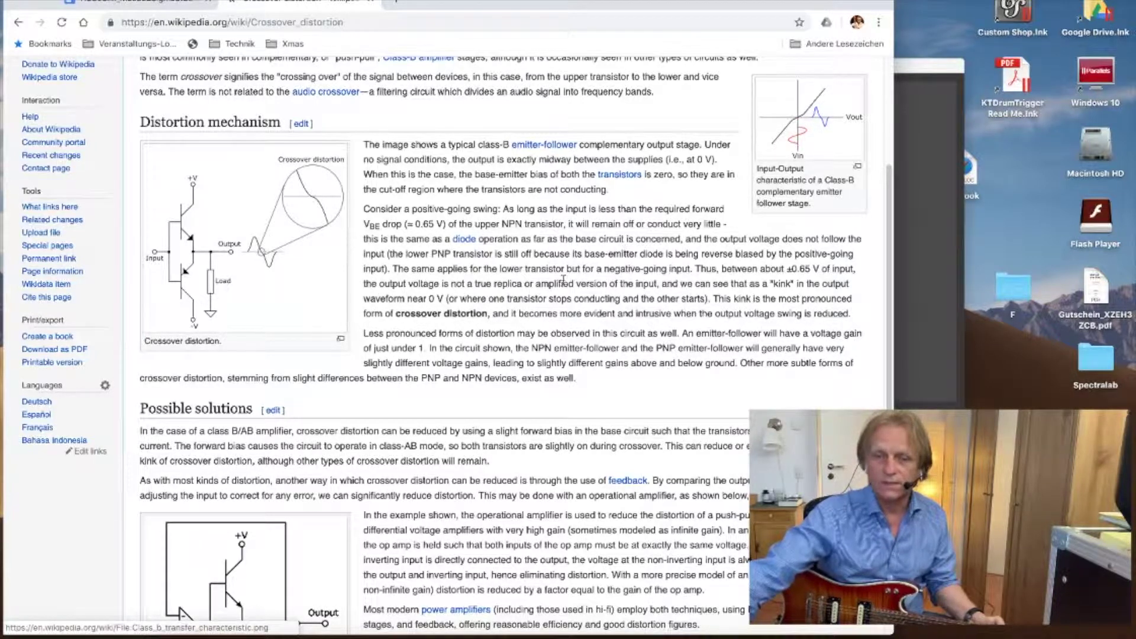
drag(888, 294, 890, 308)
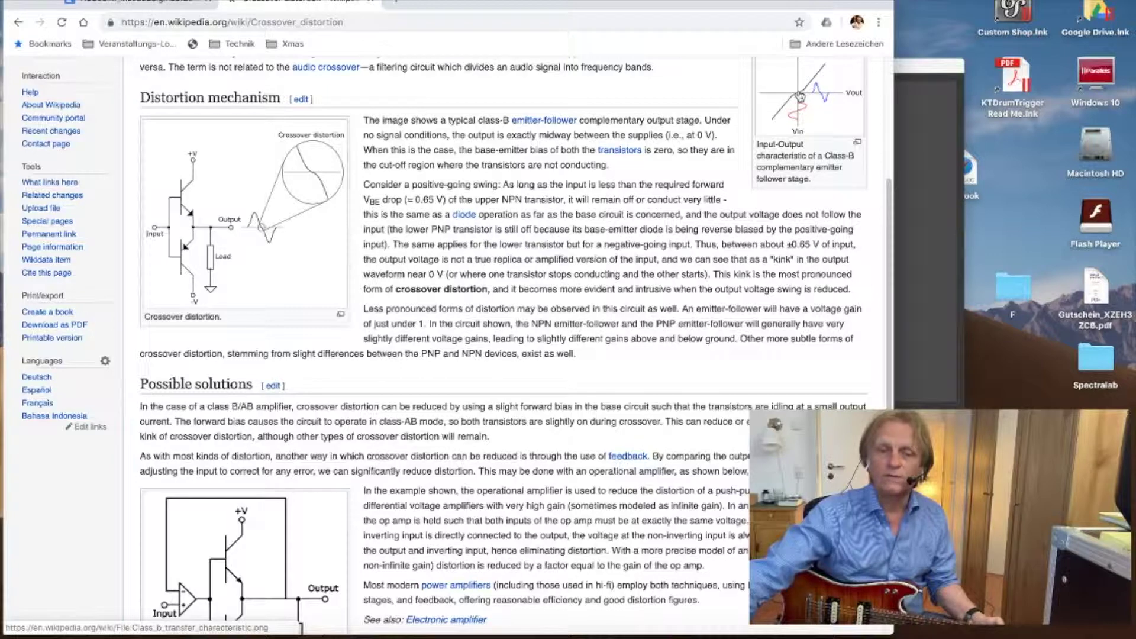
click(182, 5)
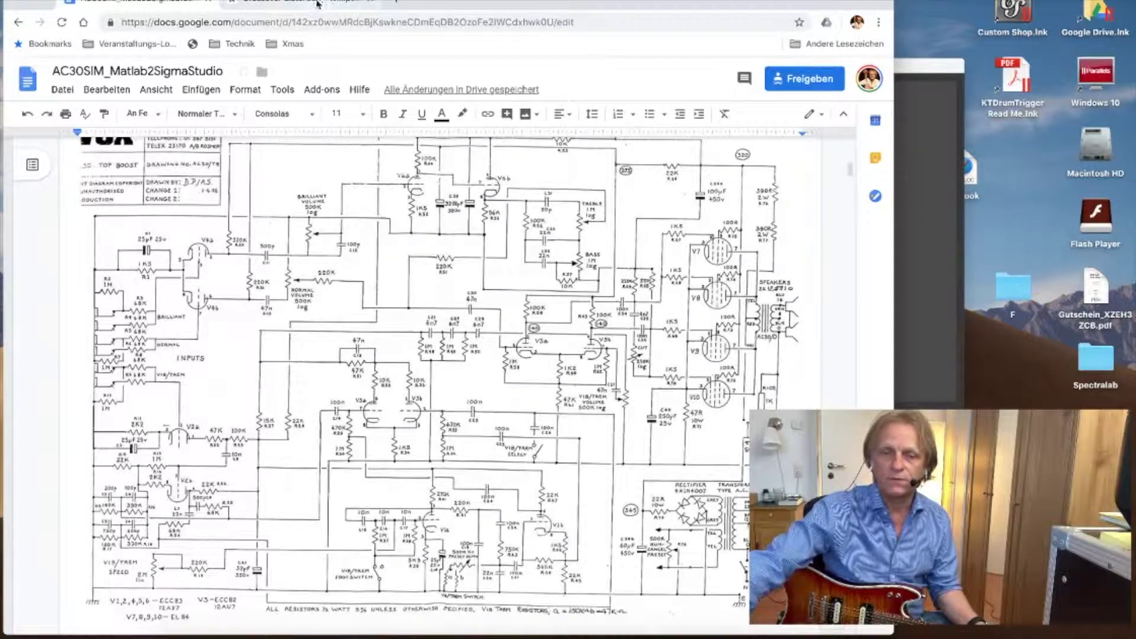
- Flip between the AC30 schematic in Docs and the Wikipedia Crossover distortion article, ending on the article
click(283, 1)
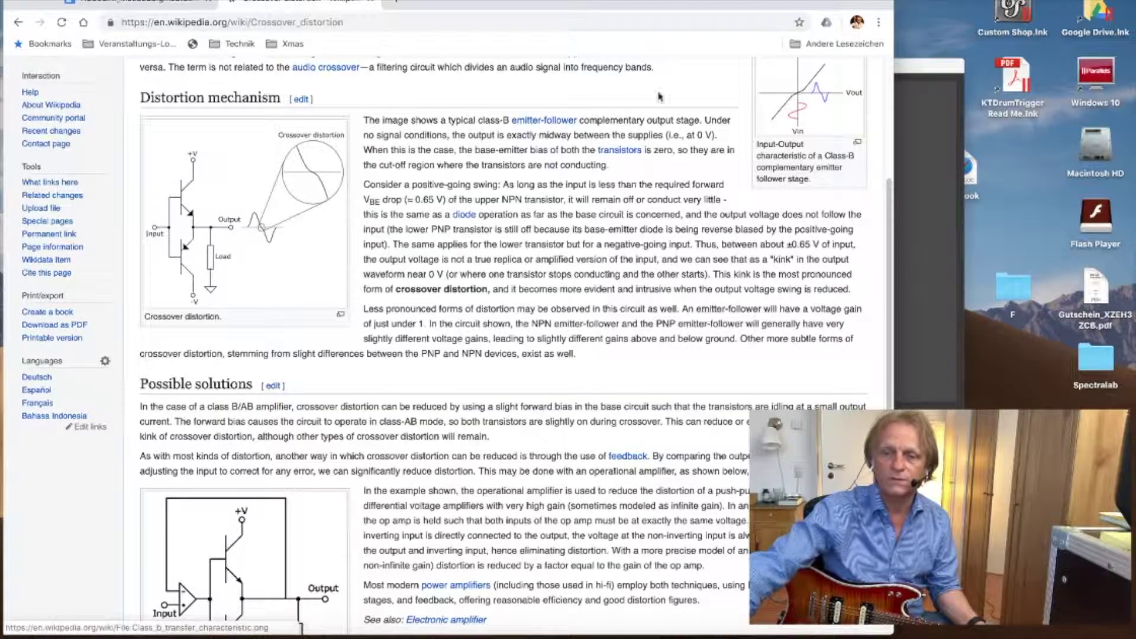
click(84, 2)
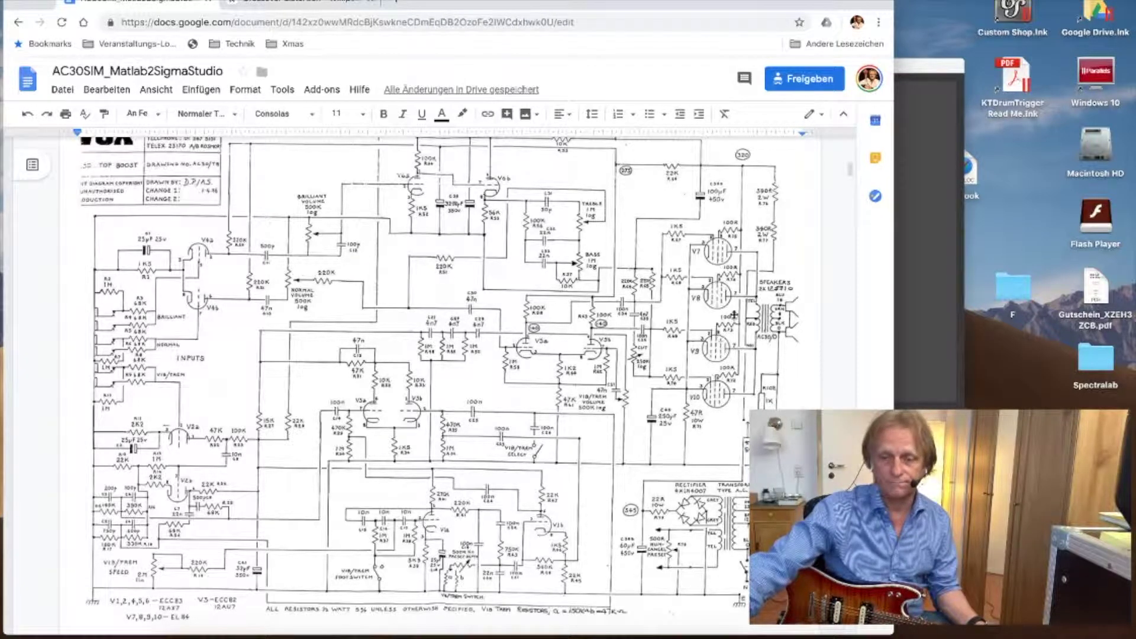
click(327, 2)
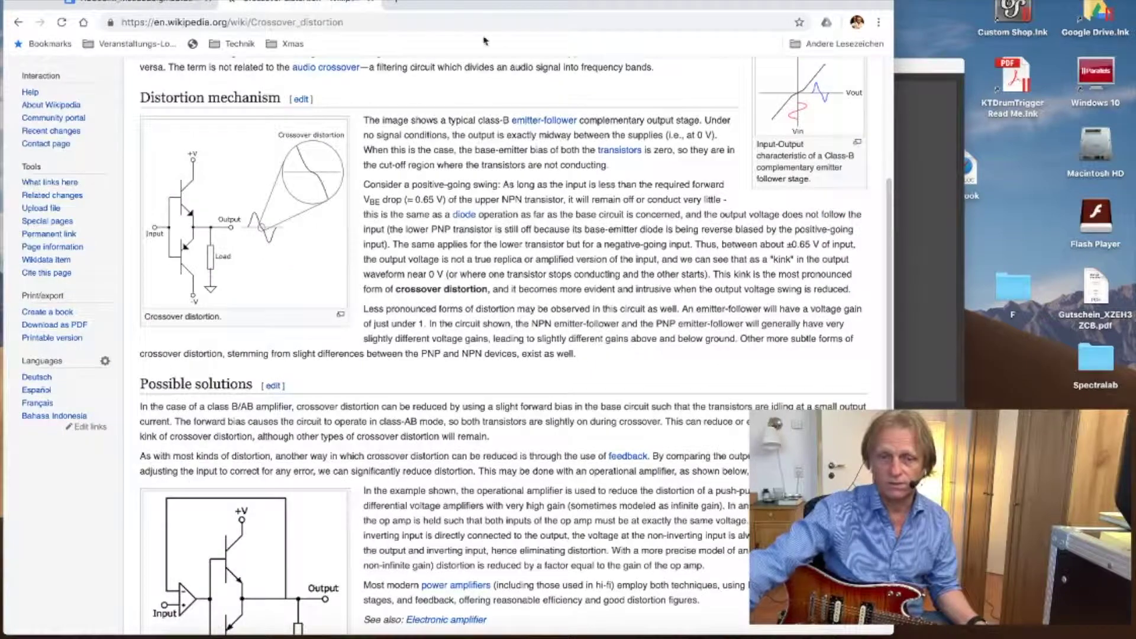
mouse_move(890, 245)
mouse_down()
mouse_move(889, 184)
mouse_move(887, 265)
mouse_move(886, 236)
mouse_up()
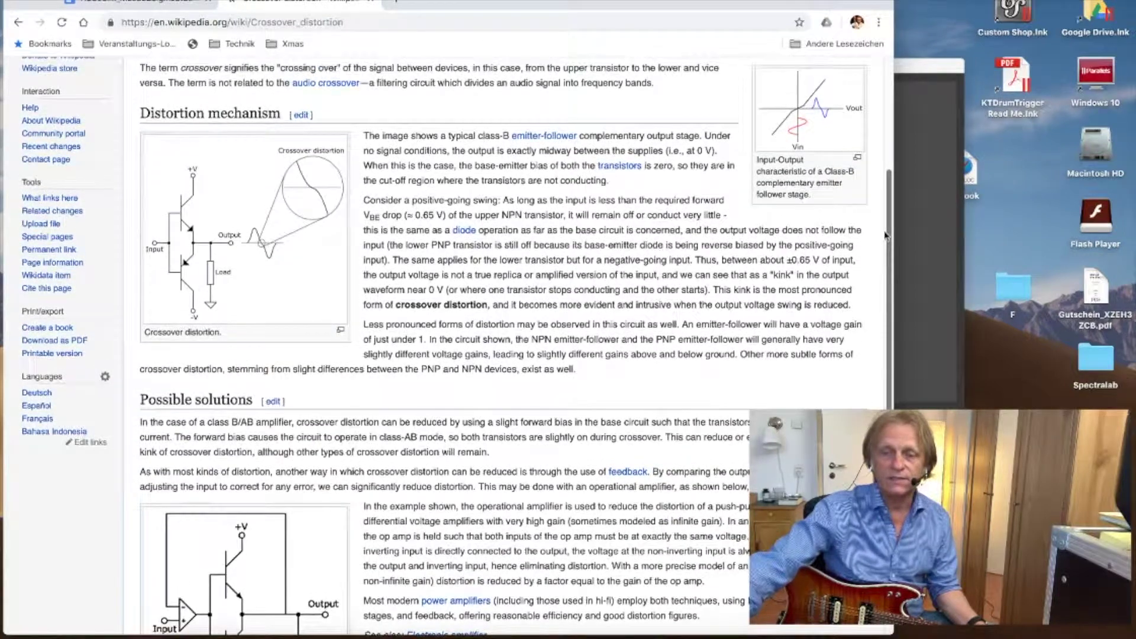
click(173, 5)
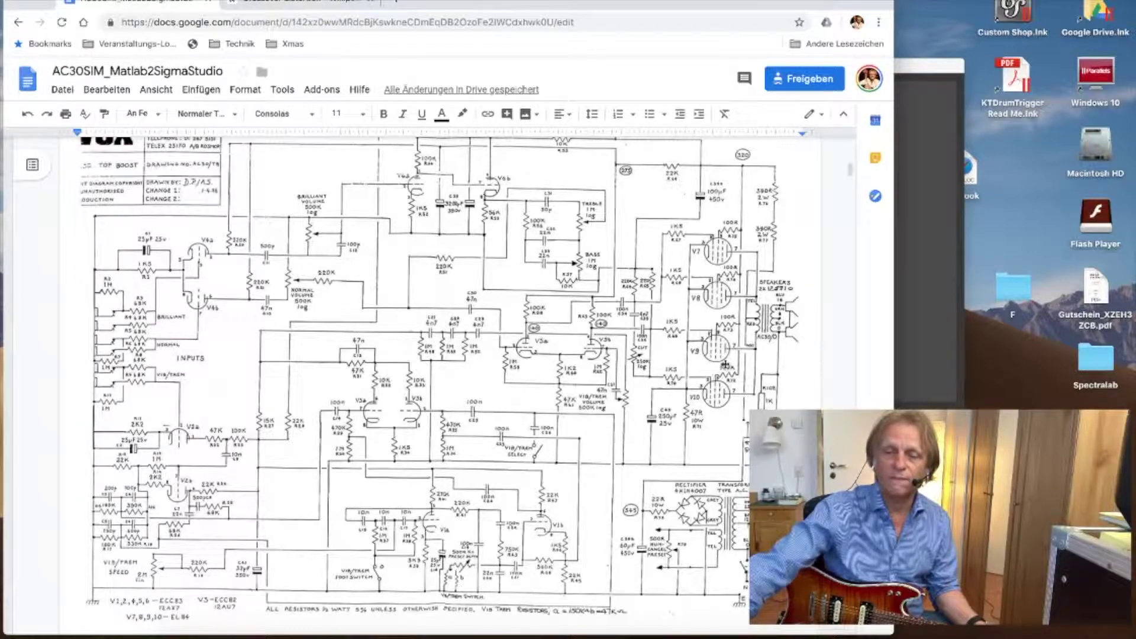
click(300, 3)
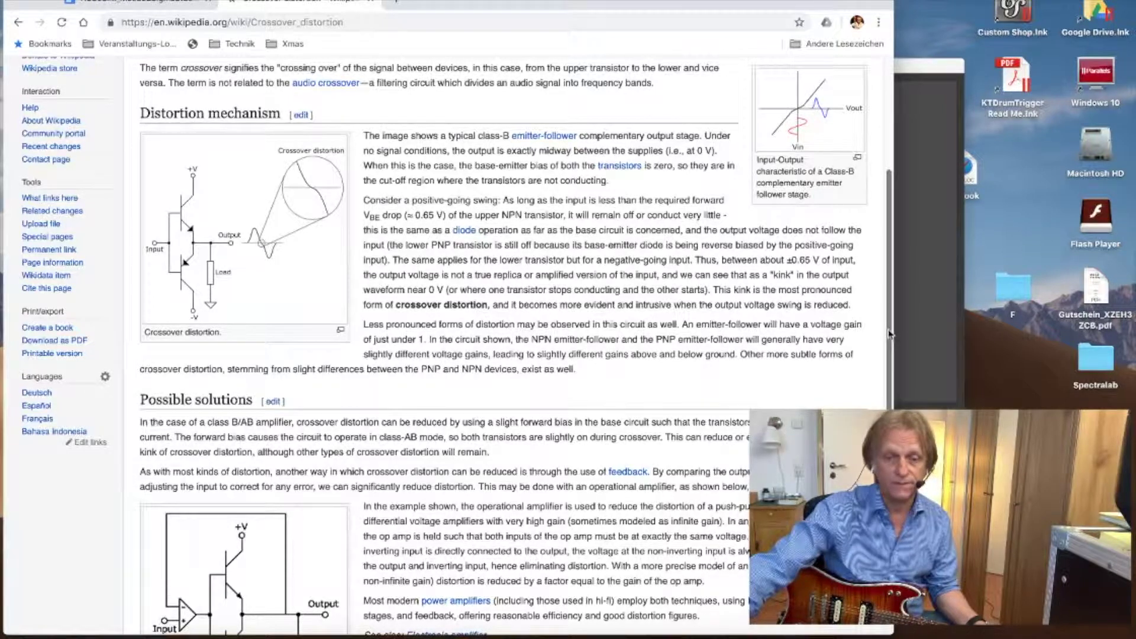
click(142, 3)
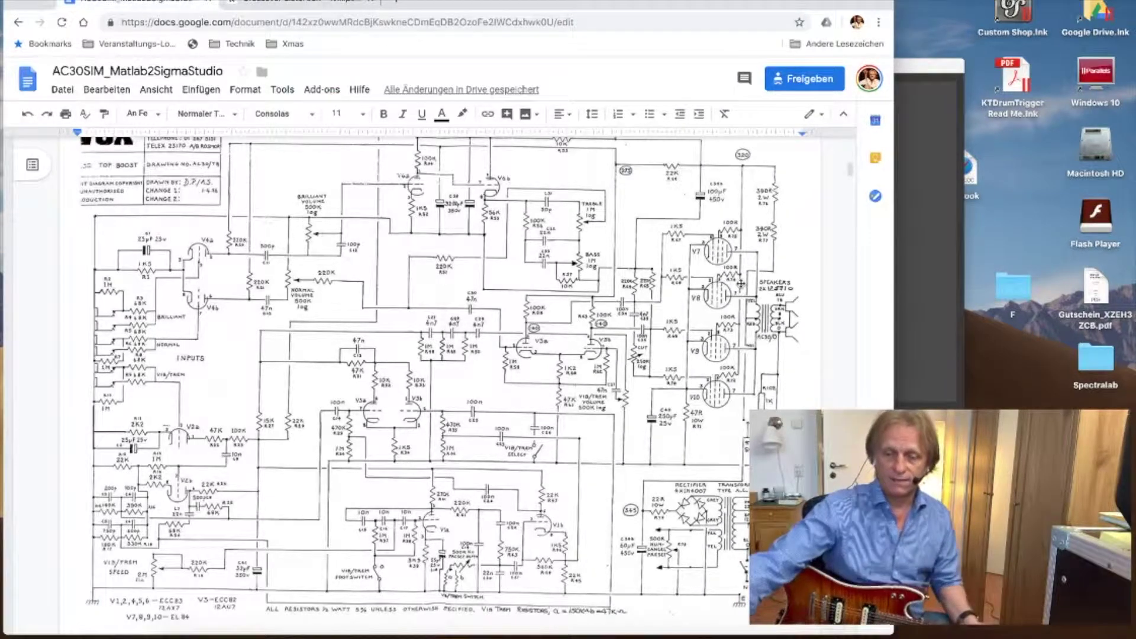
click(299, 5)
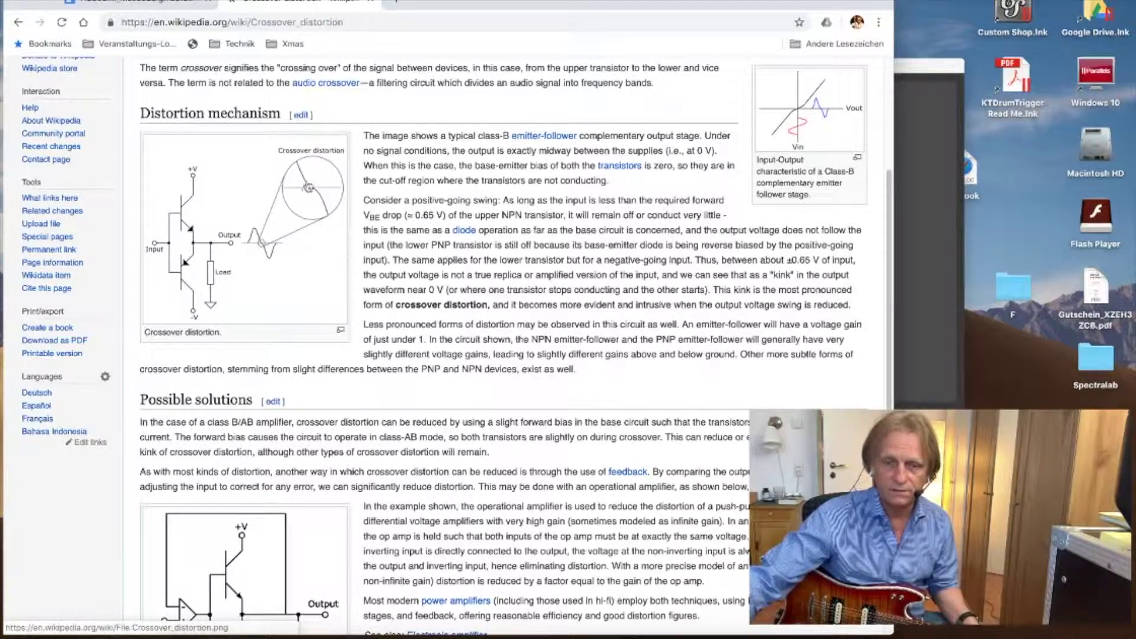
- Compare the AC30 schematic with the crossover distortion article, then hide Chrome to reveal the desktop
click(135, 3)
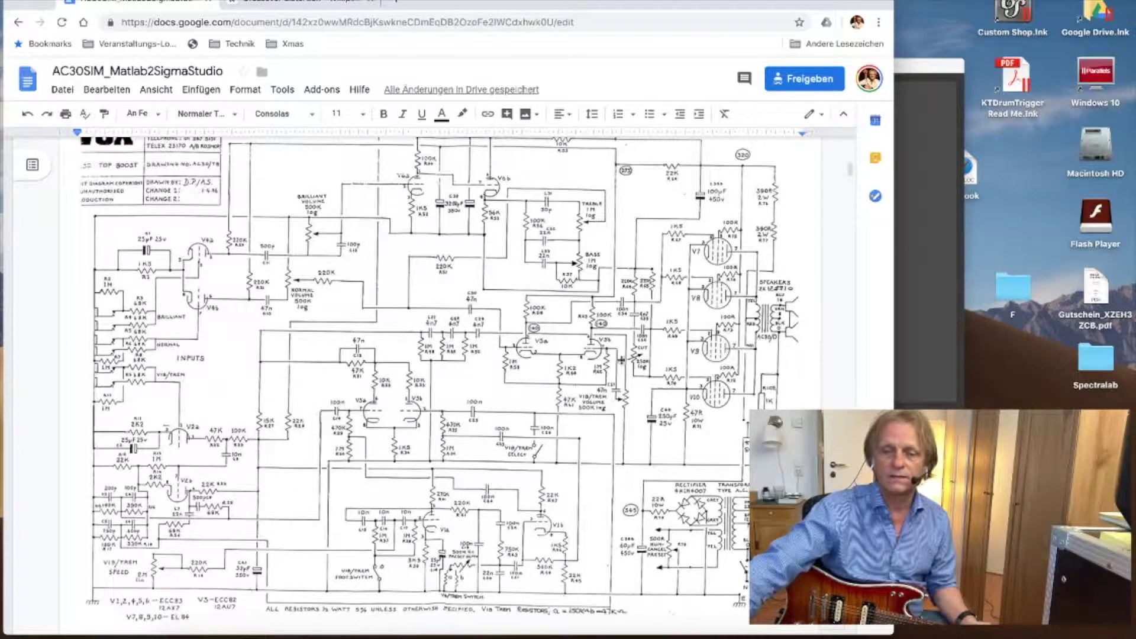
click(312, 7)
click(151, 5)
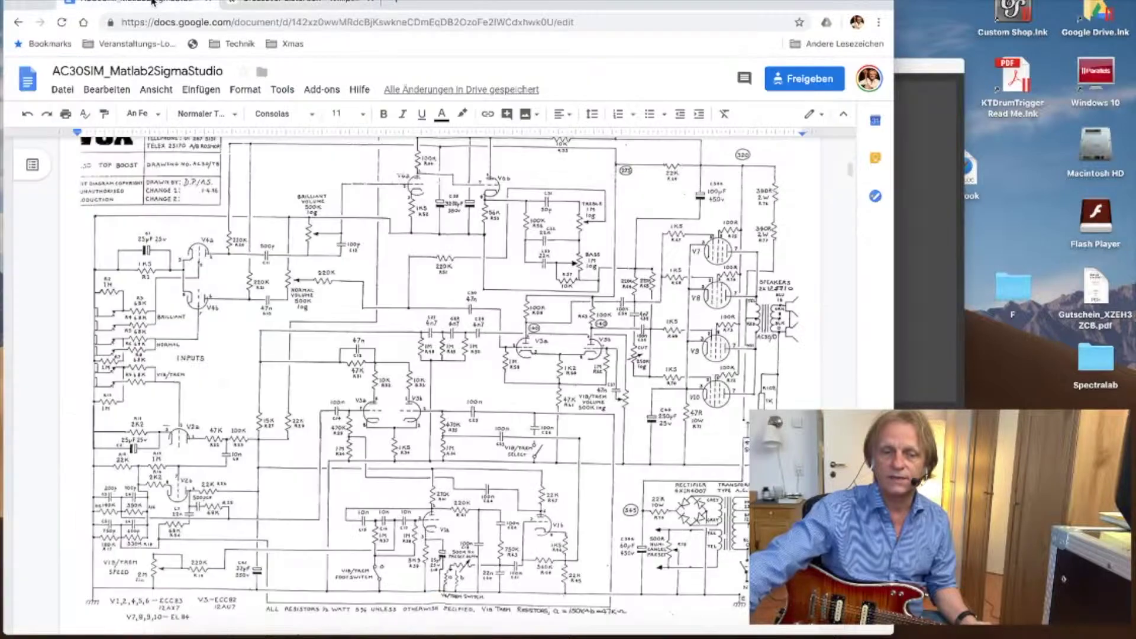
click(288, 2)
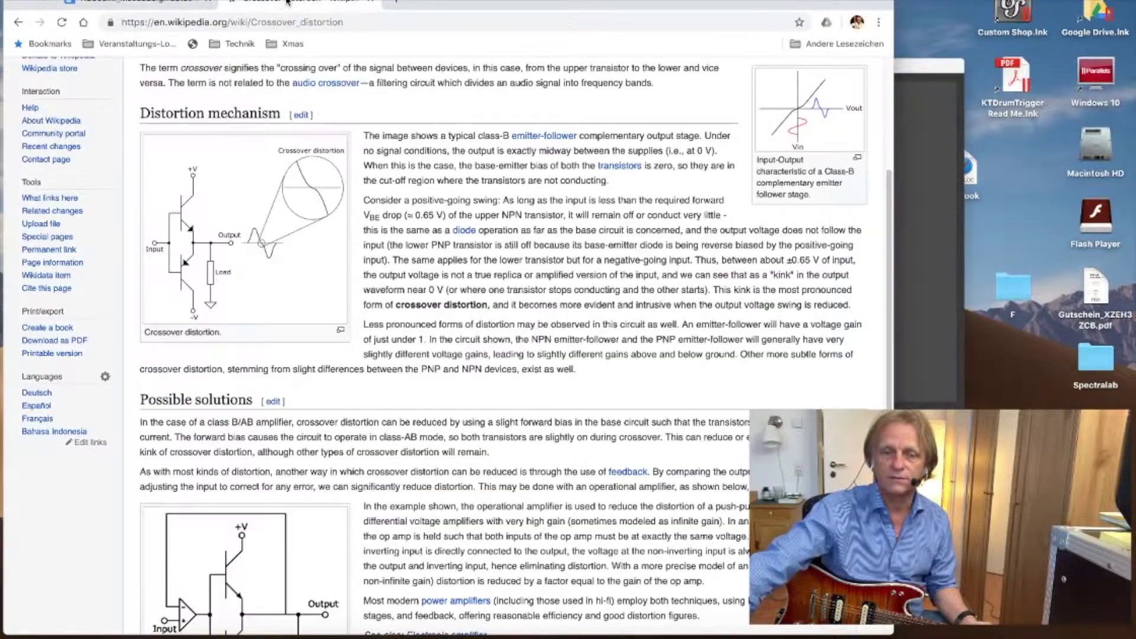
click(28, 3)
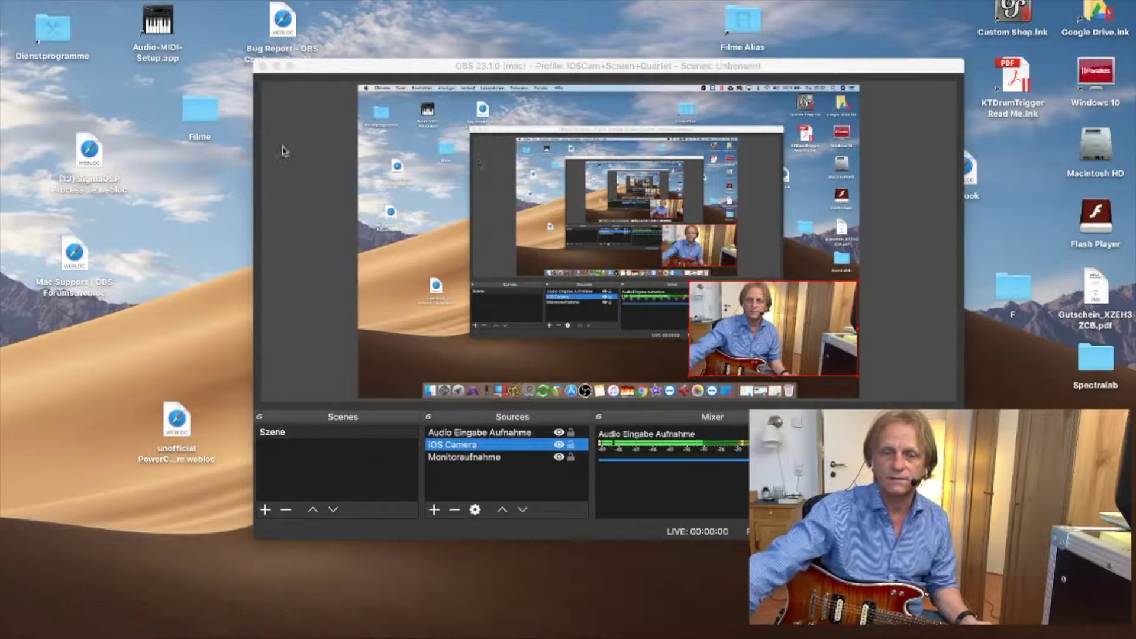
- Open the Remote Desktop Windows session showing SigmaStudio and SpectraPLUS full-screen
click(324, 632)
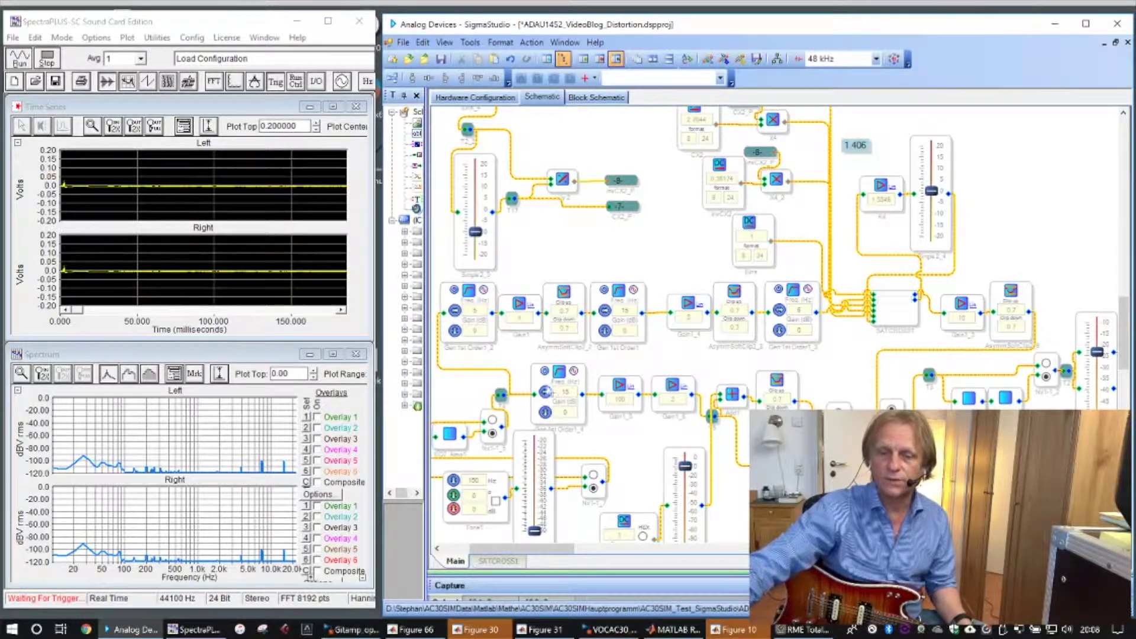
click(491, 300)
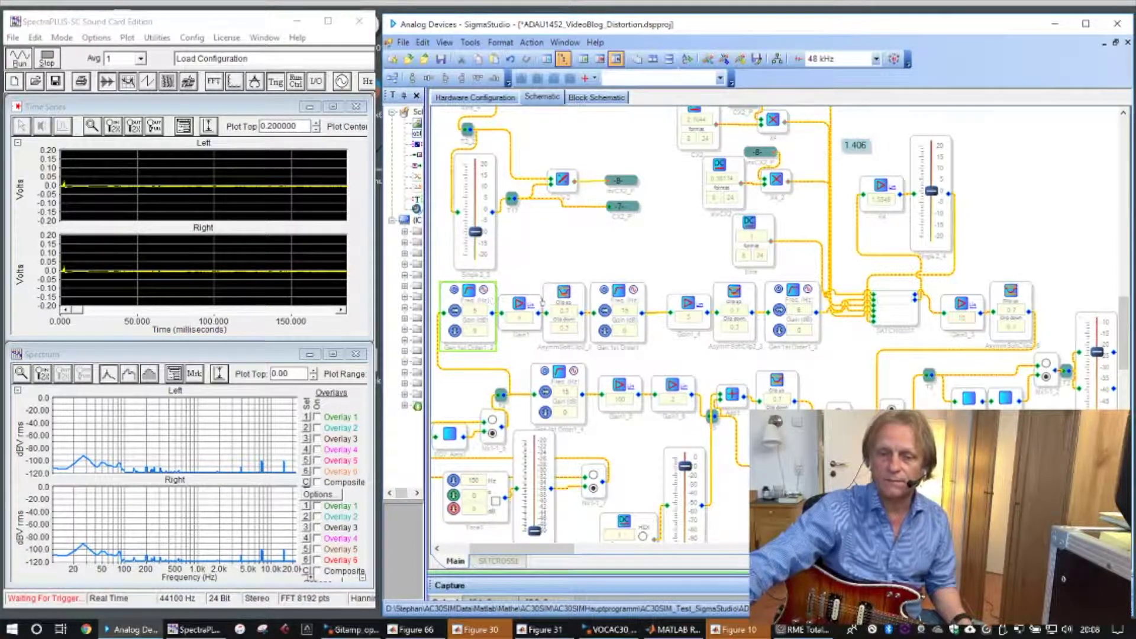
click(578, 294)
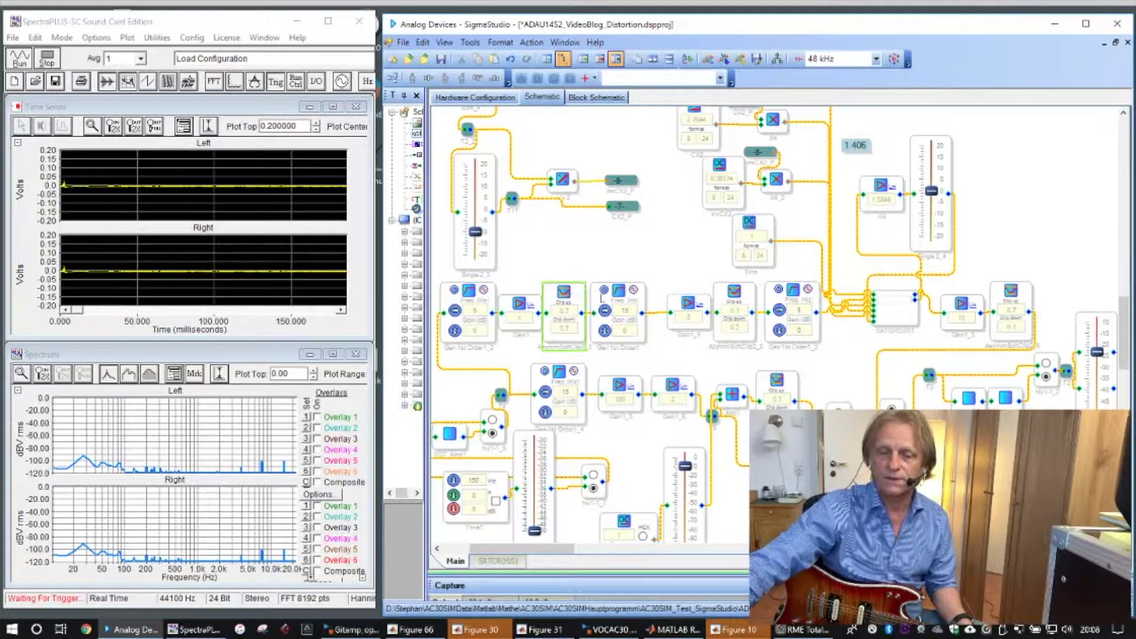
click(640, 302)
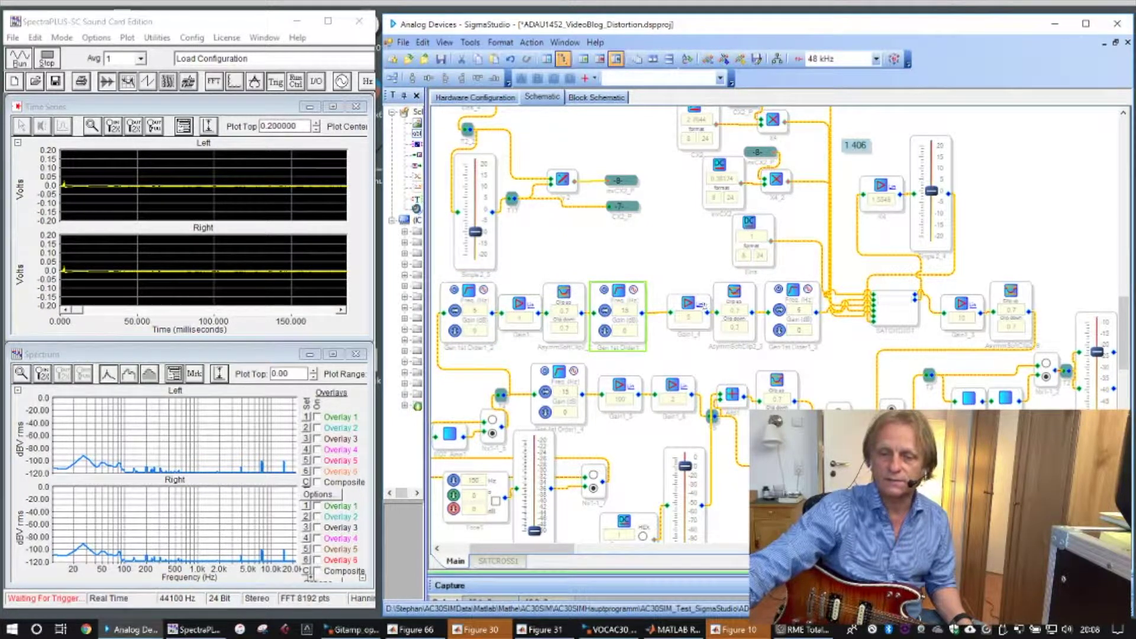
click(700, 305)
click(747, 292)
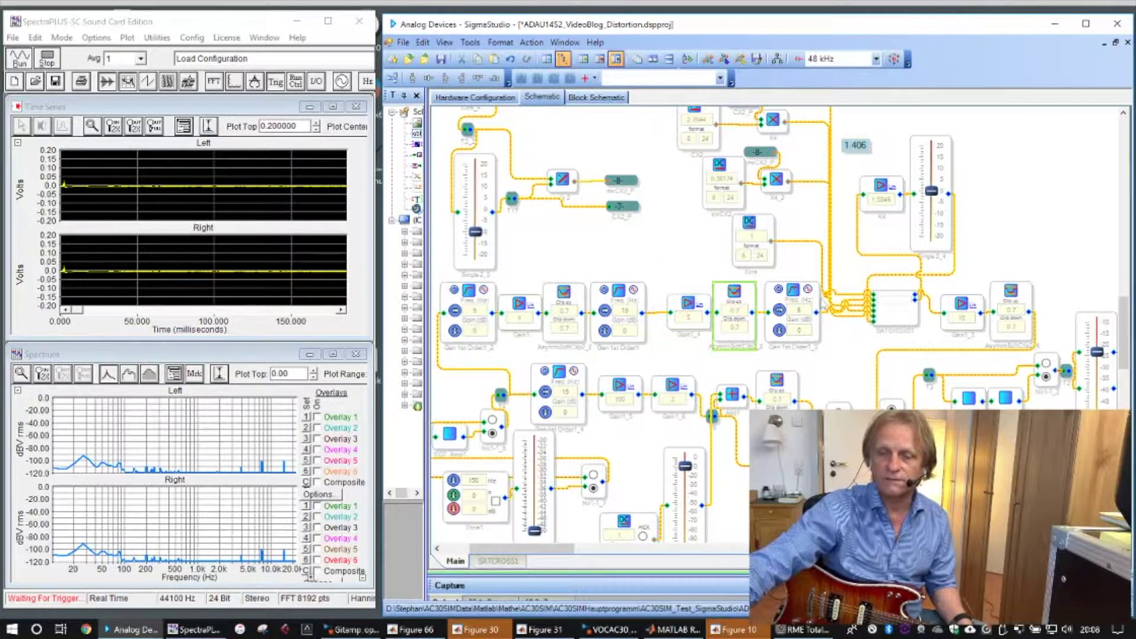
click(817, 302)
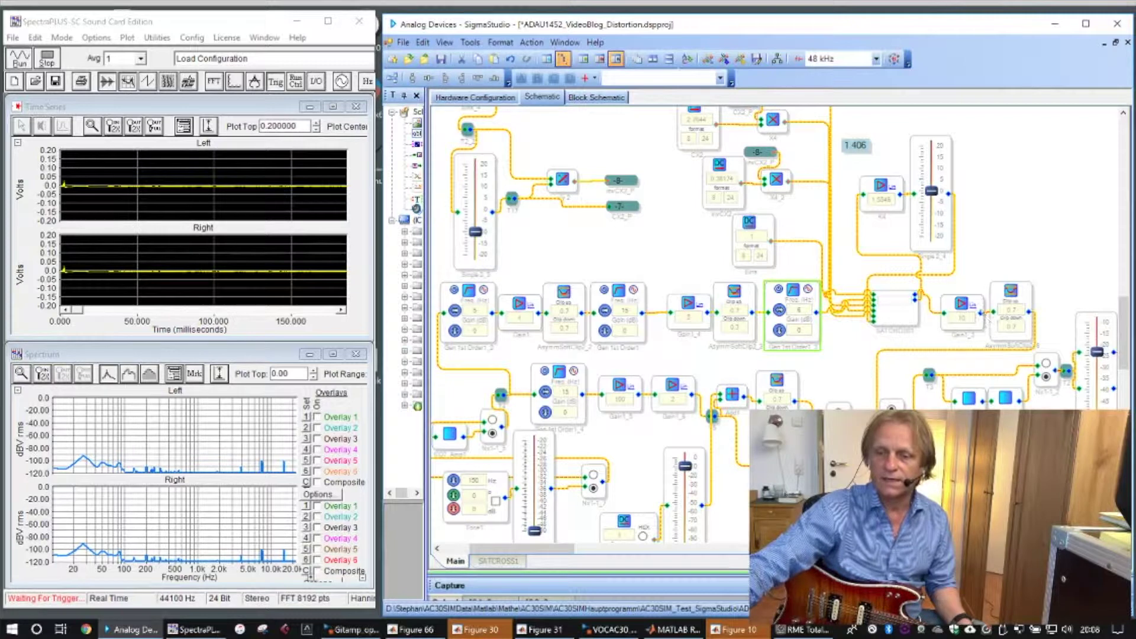
click(1029, 293)
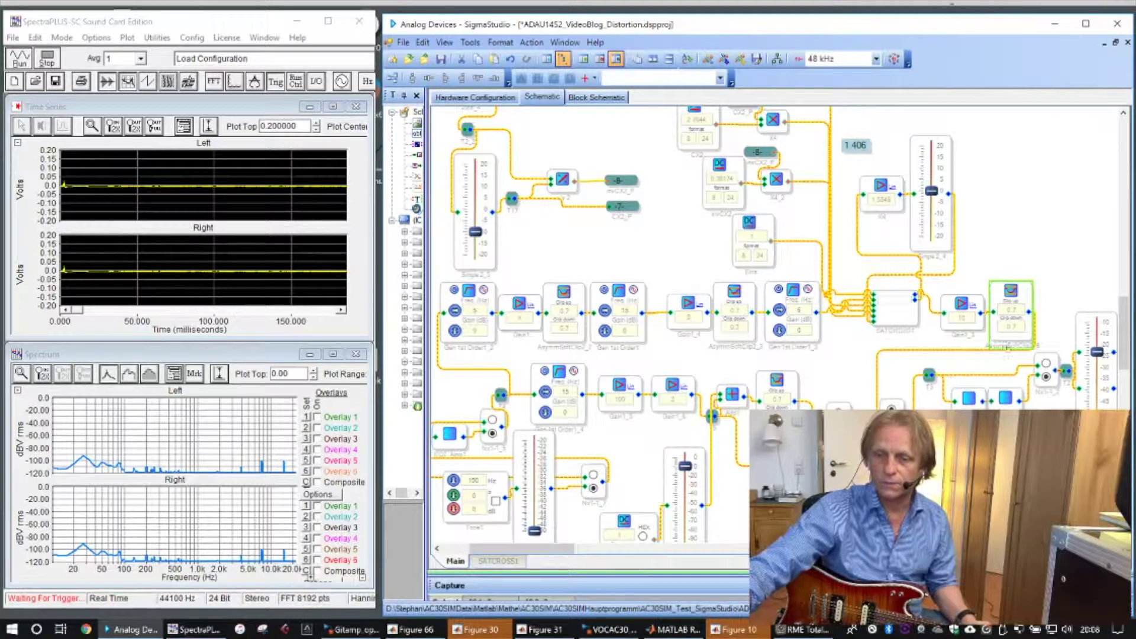
- Turn on the sine tone, zoom the time series in 2X twice, and lower the upper-left fader
click(496, 502)
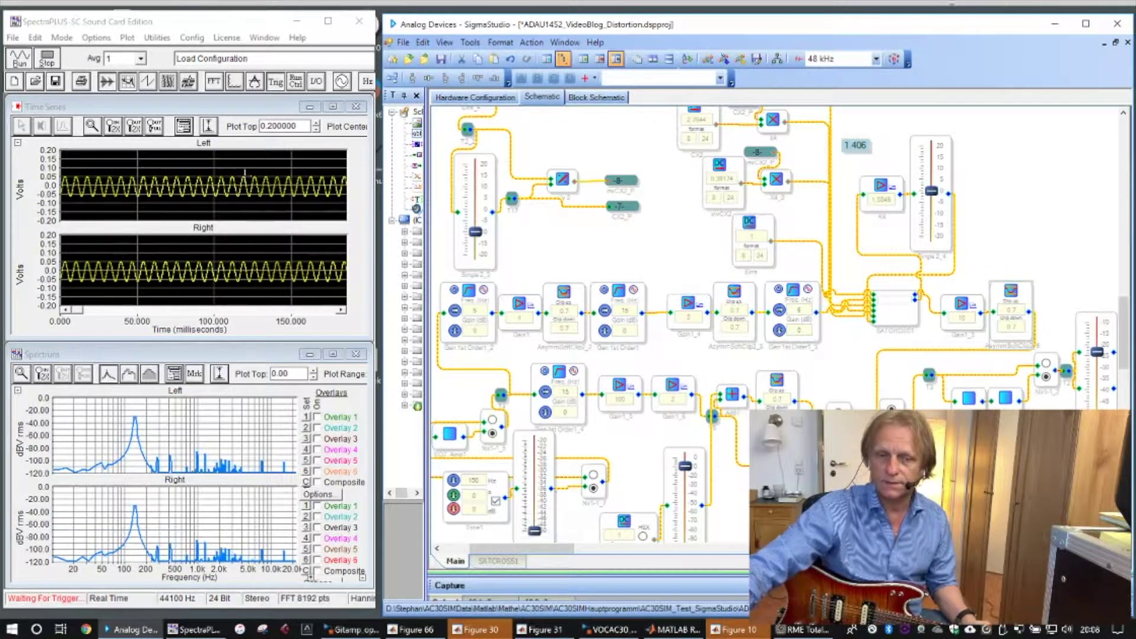
click(115, 127)
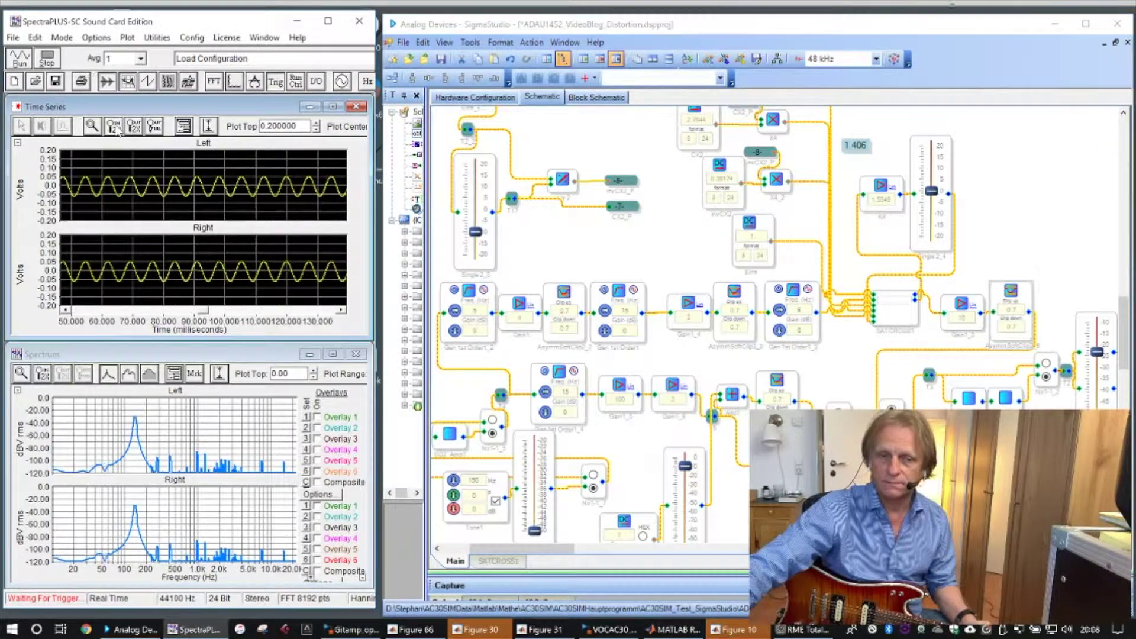
click(115, 128)
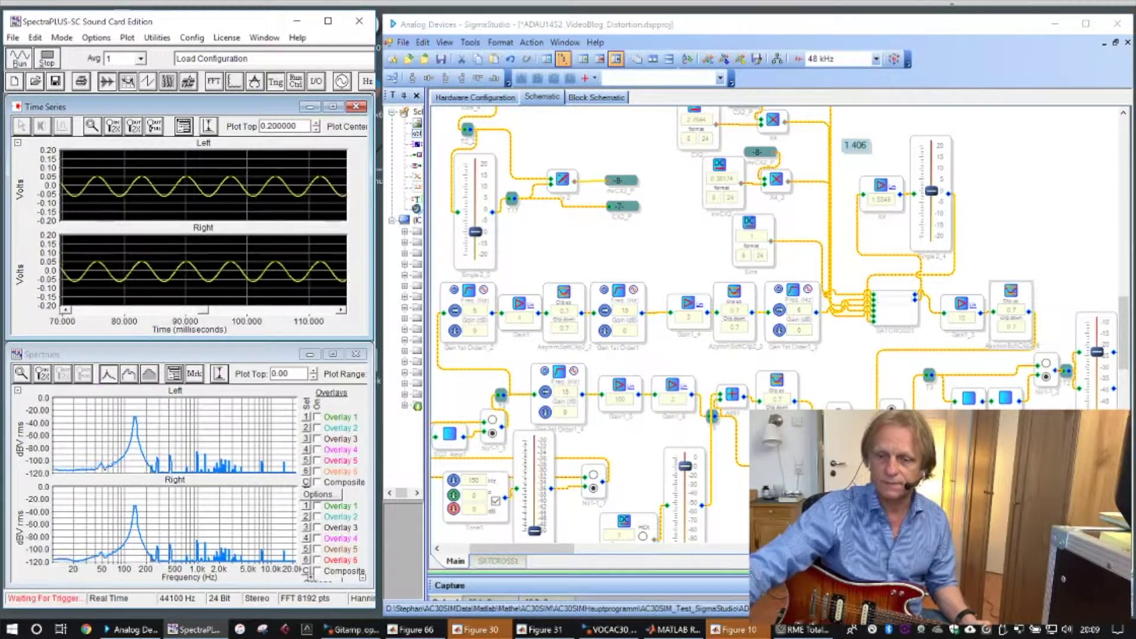
drag(475, 232, 476, 254)
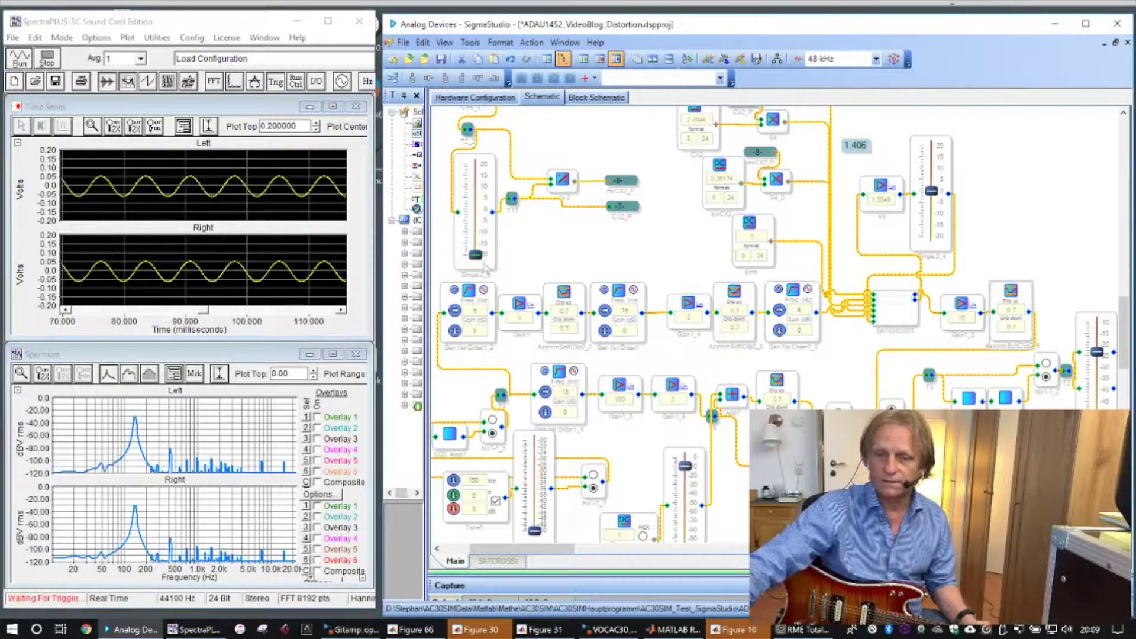
- Select the SATCROSS1 crossover block and switch the sine test tone off
click(901, 325)
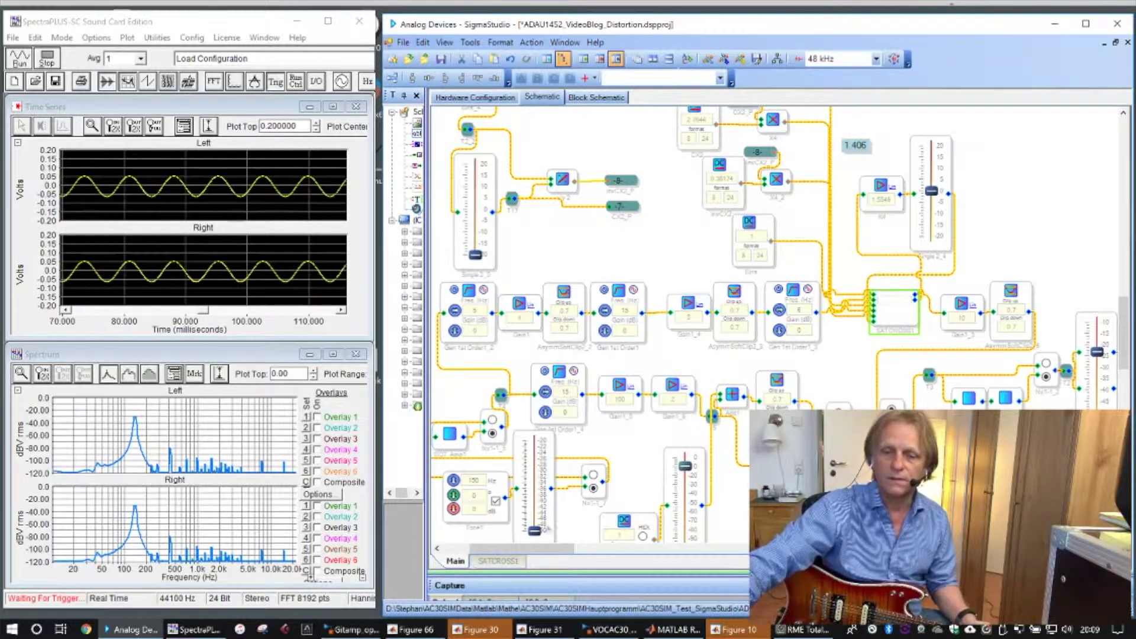
click(495, 502)
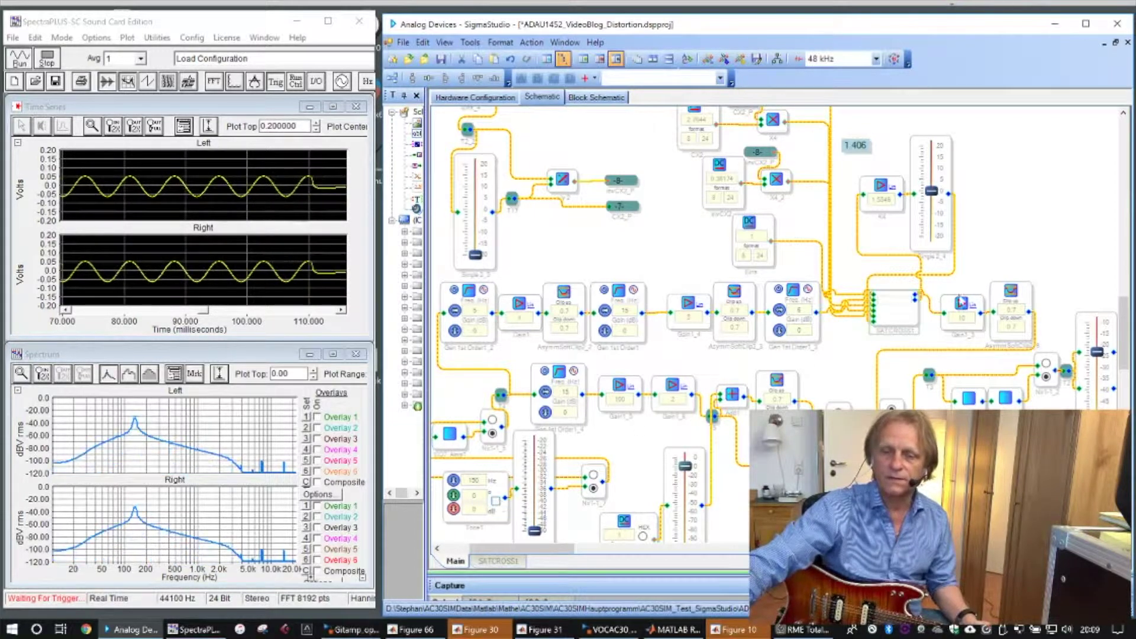
click(898, 318)
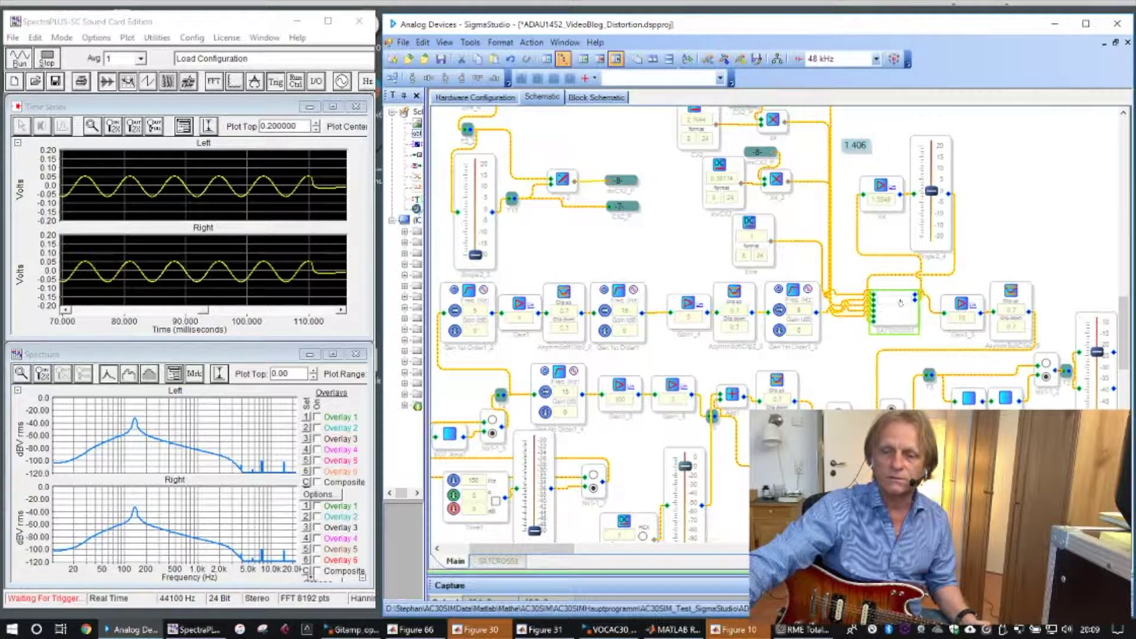
double_click(900, 302)
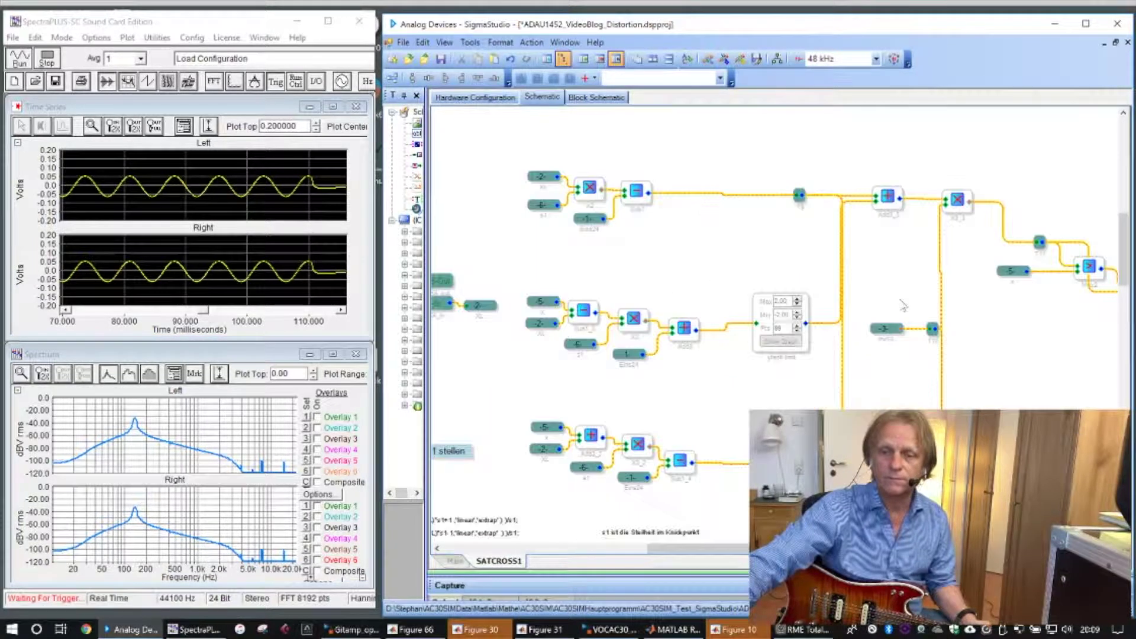
drag(701, 550, 723, 565)
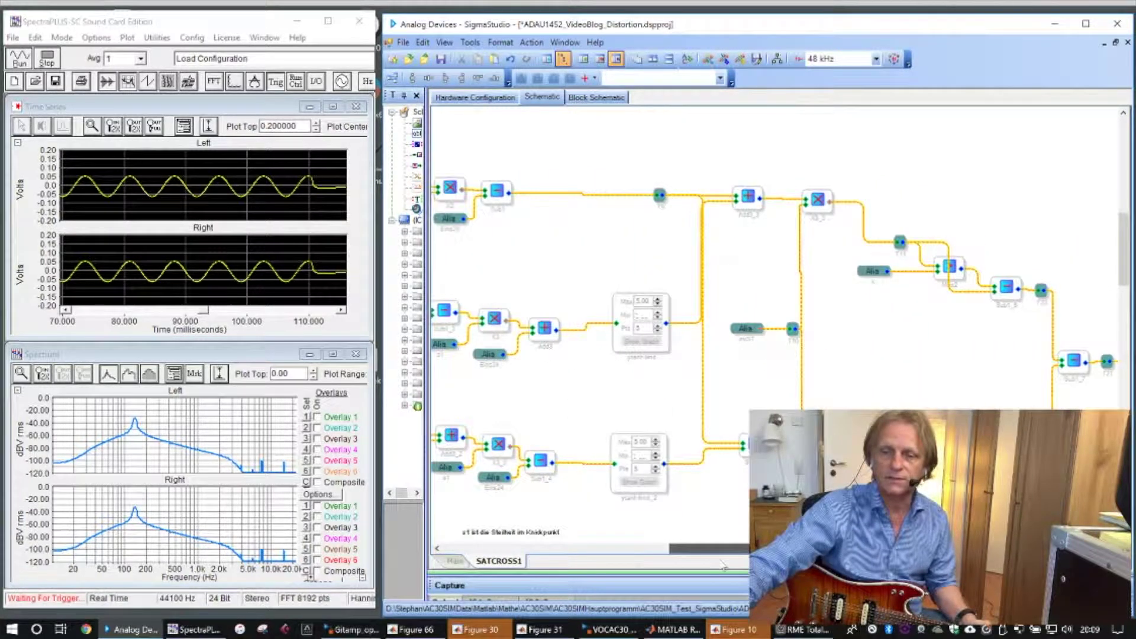
click(455, 561)
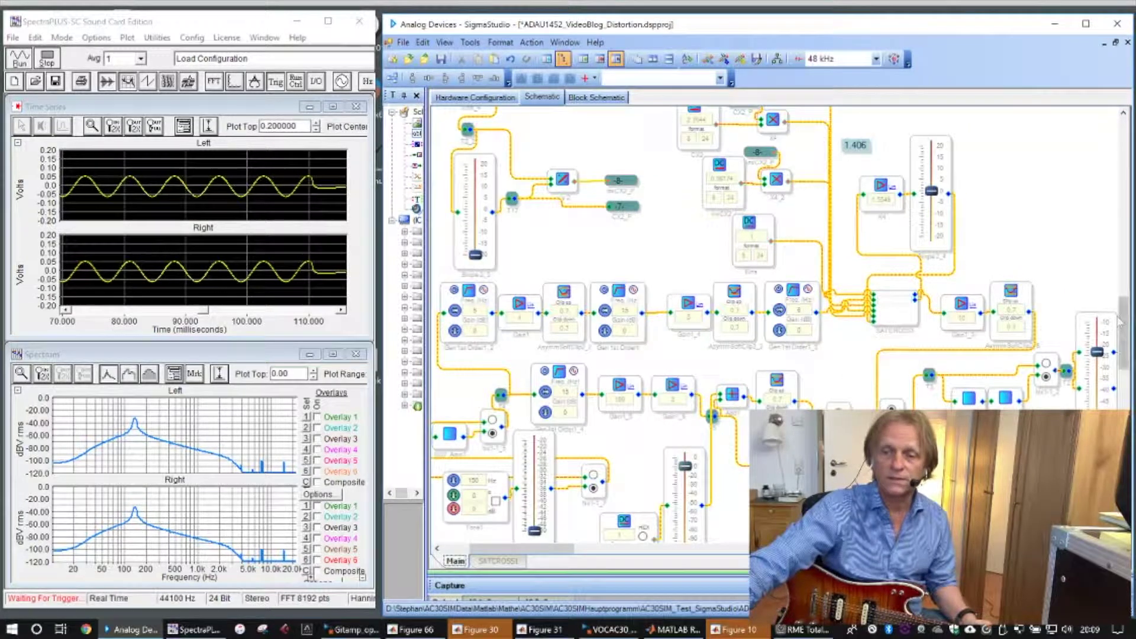
scroll(1124, 324, up, 1)
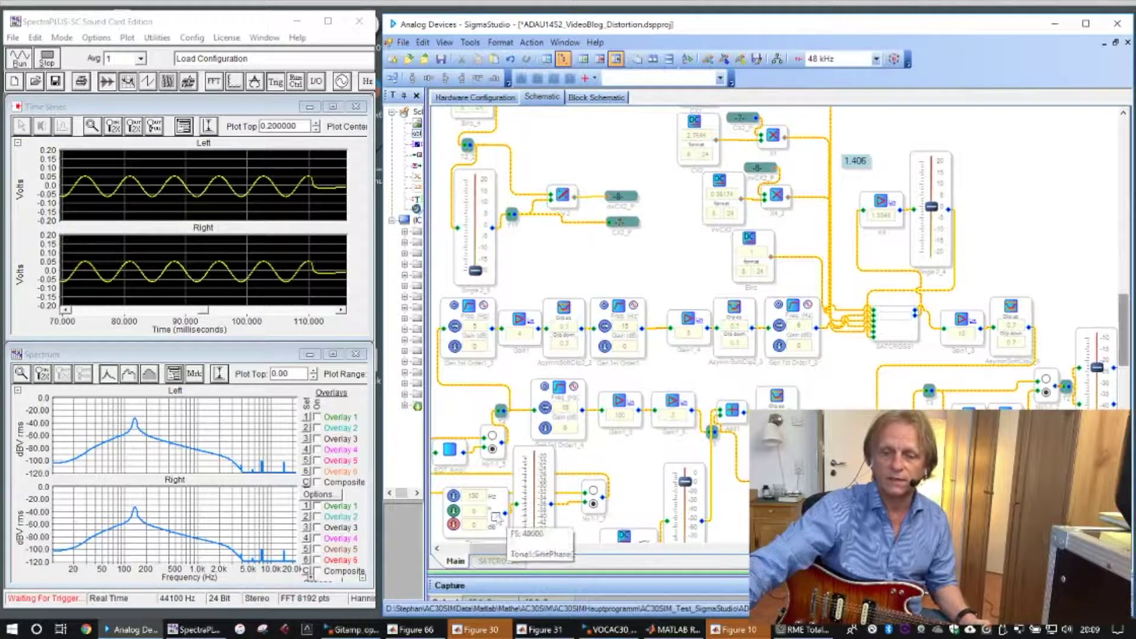
- Restart the sine tone and raise the lower and upper-left faders, briefly checking the Wikipedia article
click(496, 517)
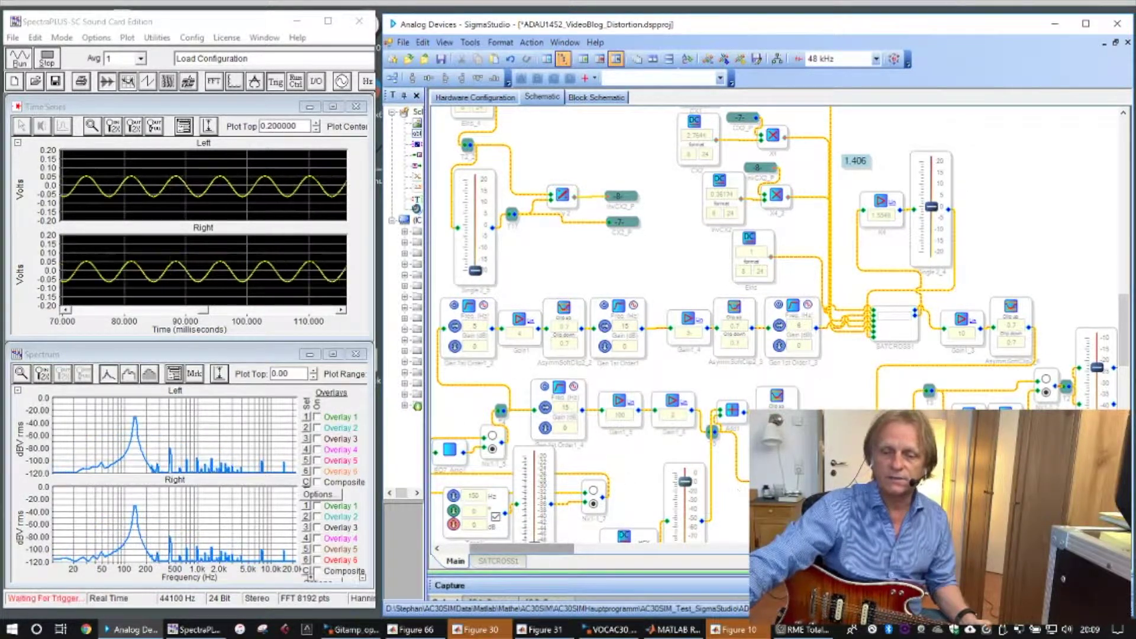
scroll(1129, 331, down, 1)
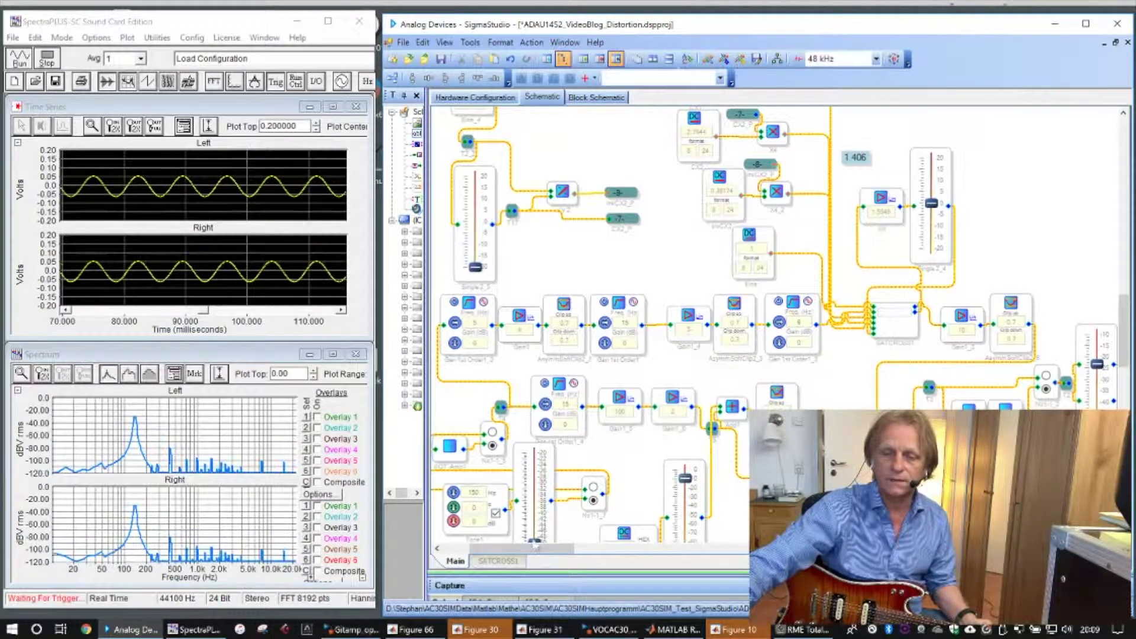
mouse_move(535, 538)
mouse_down()
mouse_move(535, 504)
mouse_move(535, 541)
mouse_up()
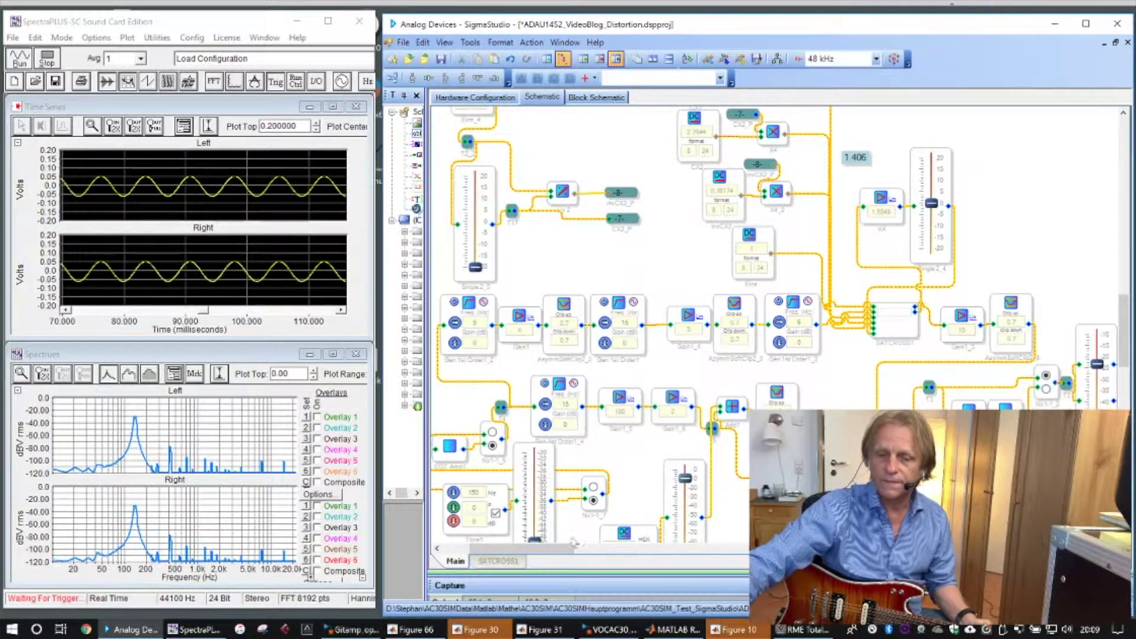
mouse_move(536, 541)
mouse_down()
mouse_move(539, 452)
mouse_move(542, 546)
mouse_up()
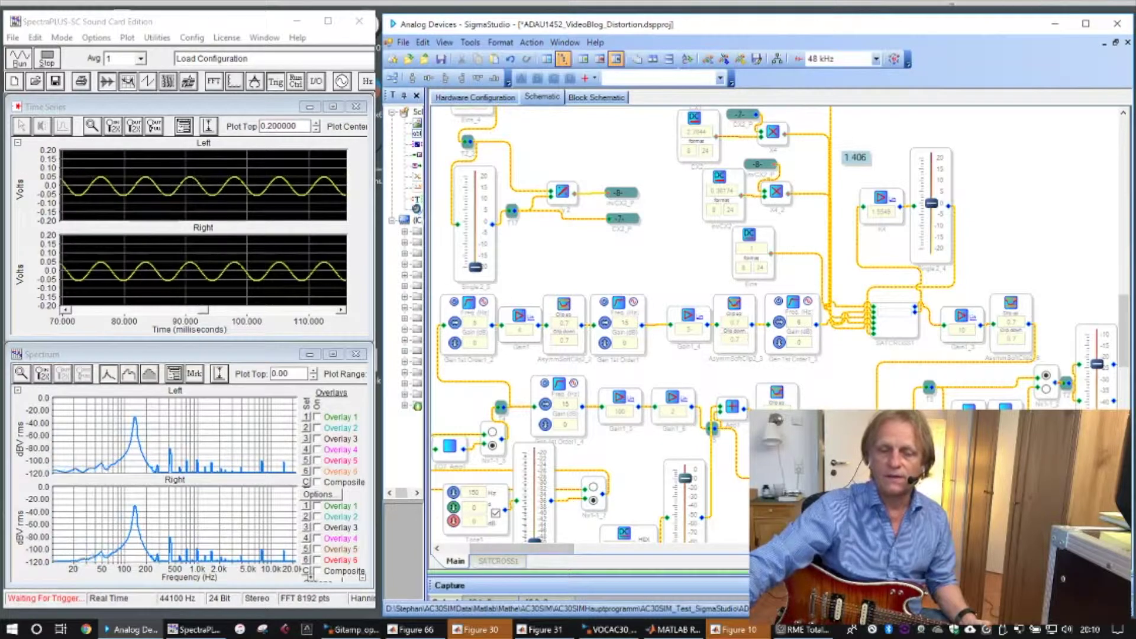
drag(476, 268, 478, 227)
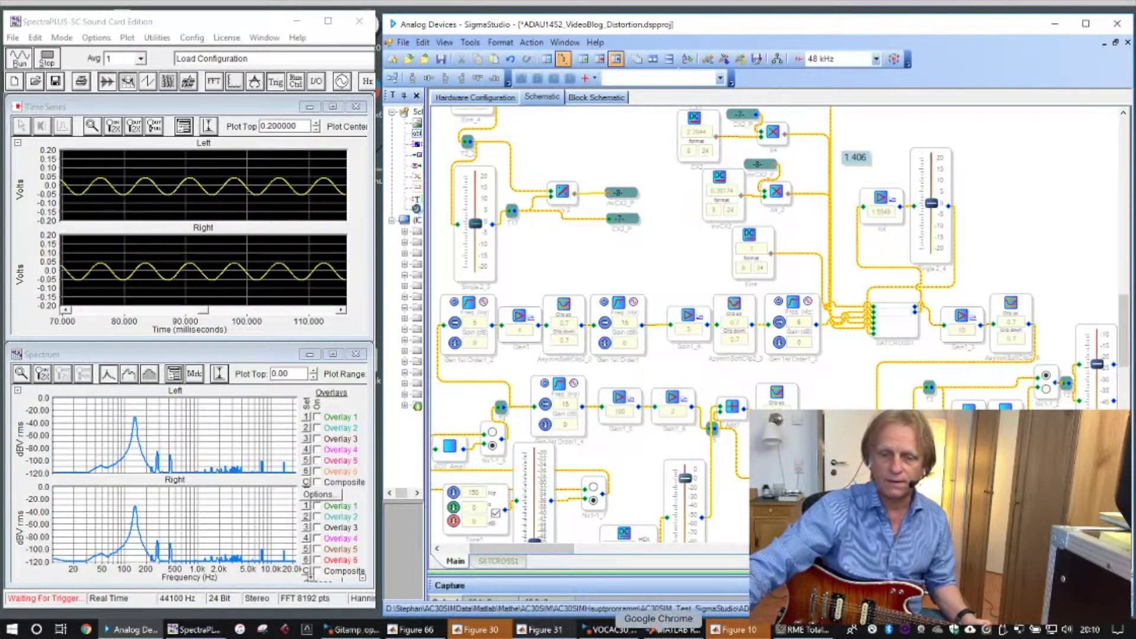
click(674, 629)
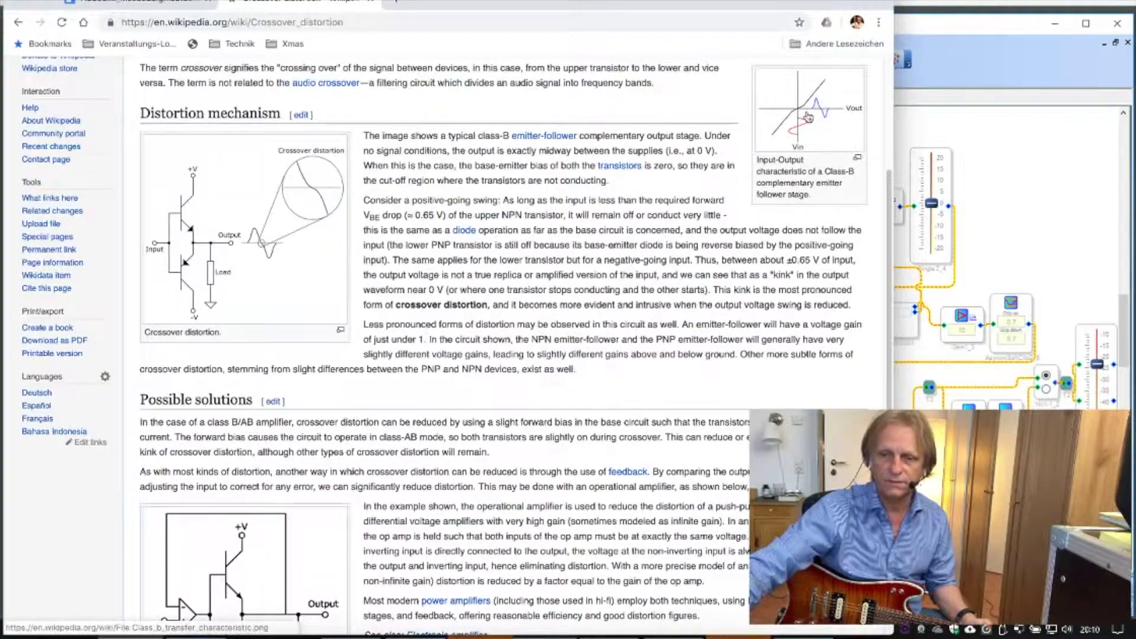
click(945, 136)
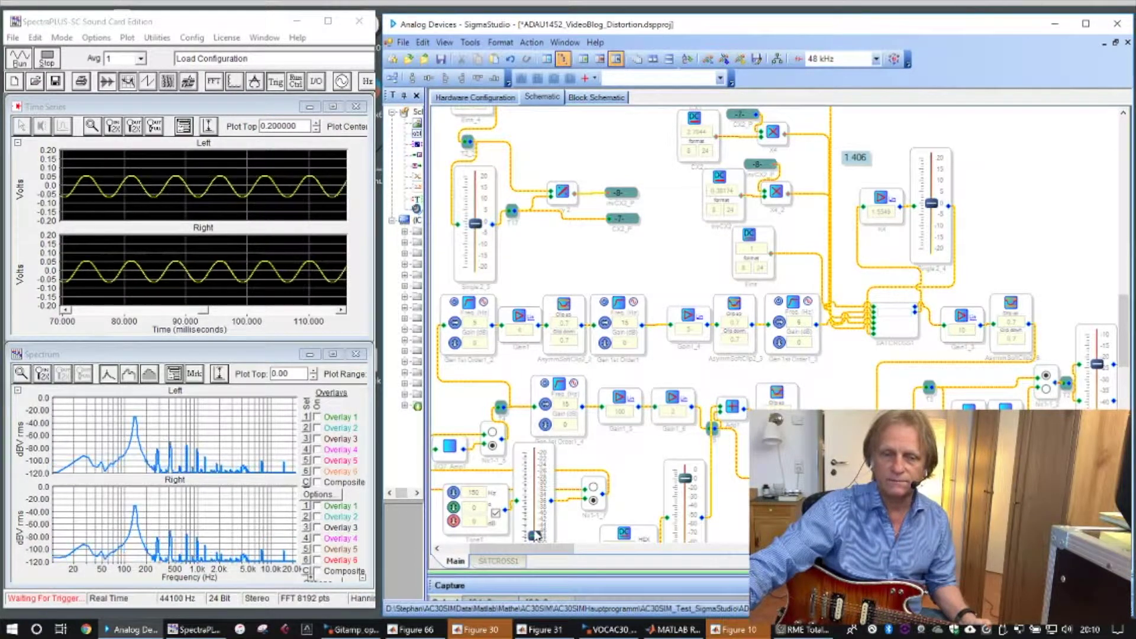
- Push the lower fader up to clip the sine, then ease the upper-left fader down slightly
drag(534, 529, 545, 471)
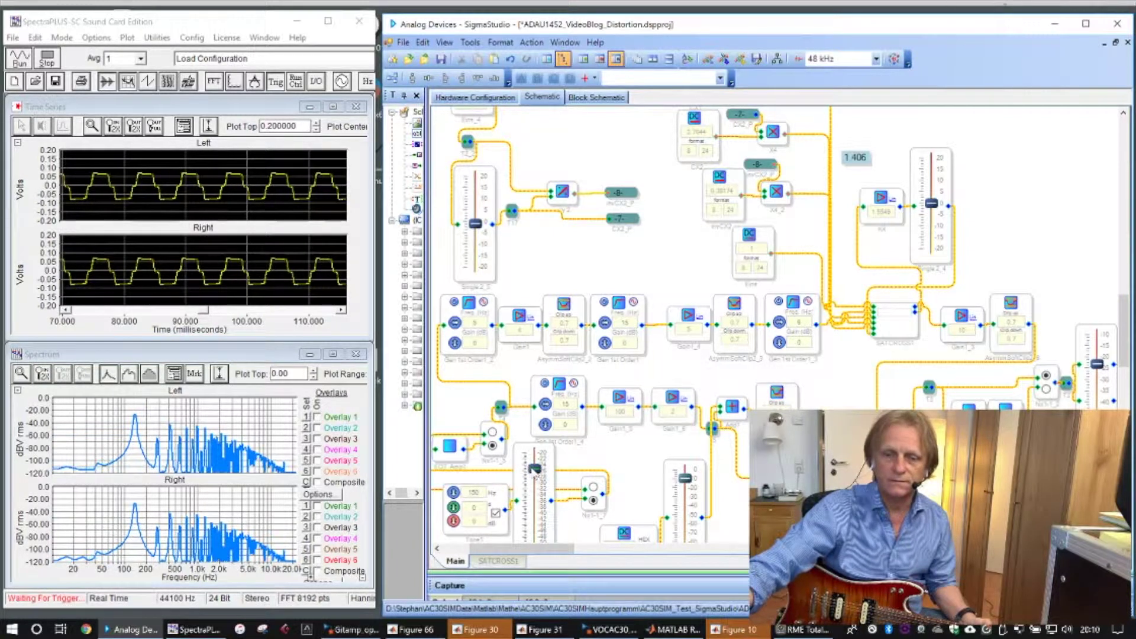
mouse_move(535, 463)
mouse_down()
mouse_move(536, 495)
mouse_move(536, 466)
mouse_up()
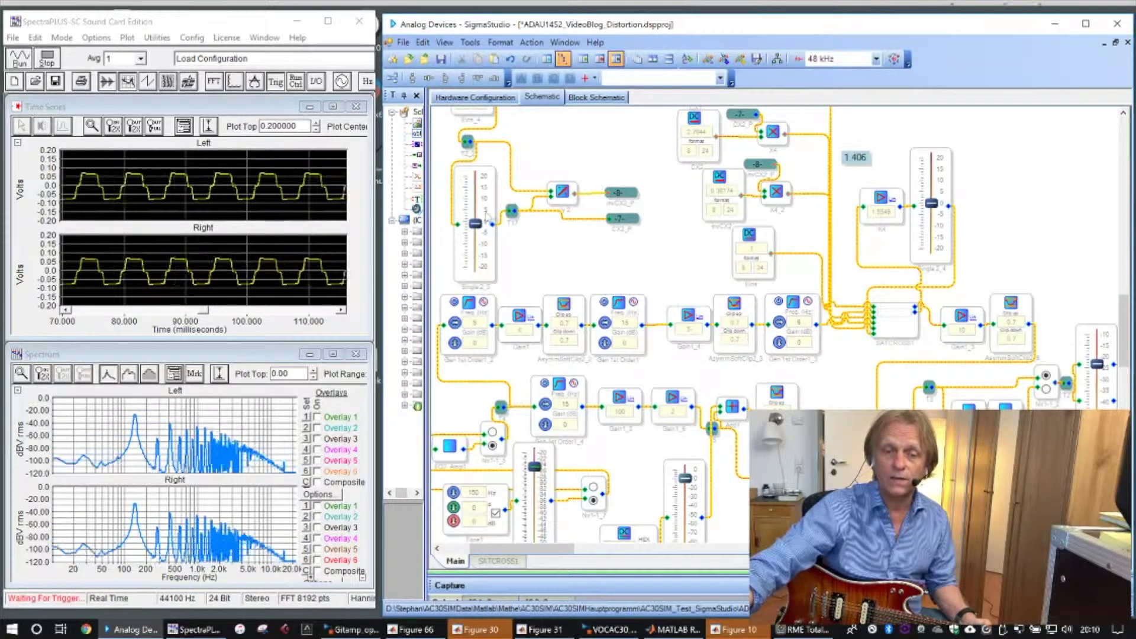
mouse_move(476, 223)
mouse_down()
mouse_move(480, 273)
mouse_move(481, 236)
mouse_up()
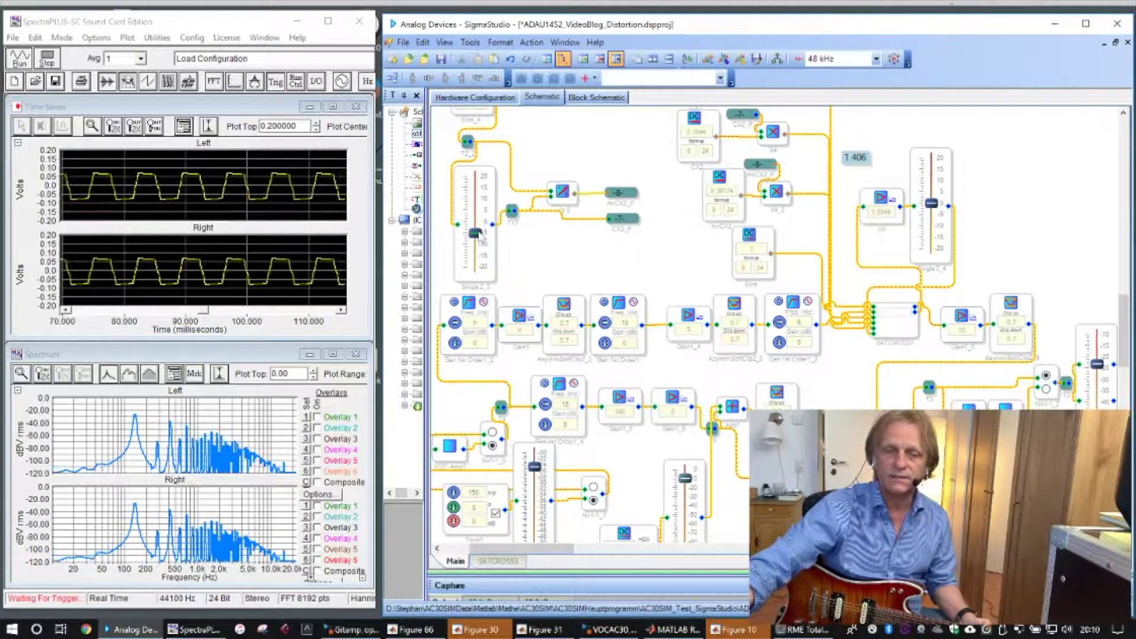
click(593, 488)
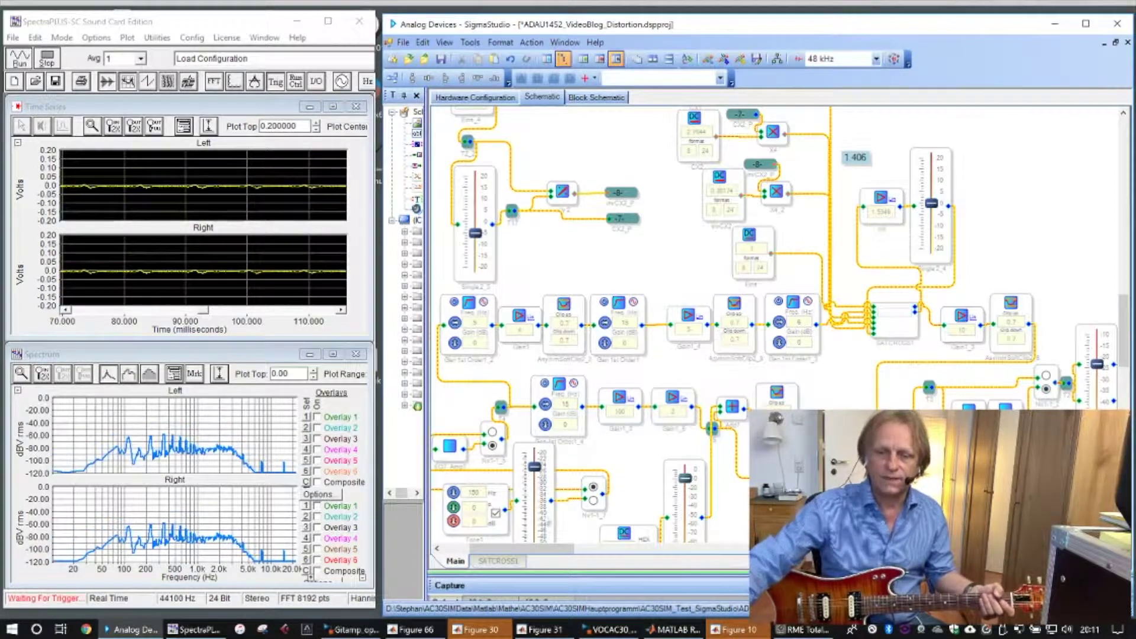
drag(534, 467, 535, 509)
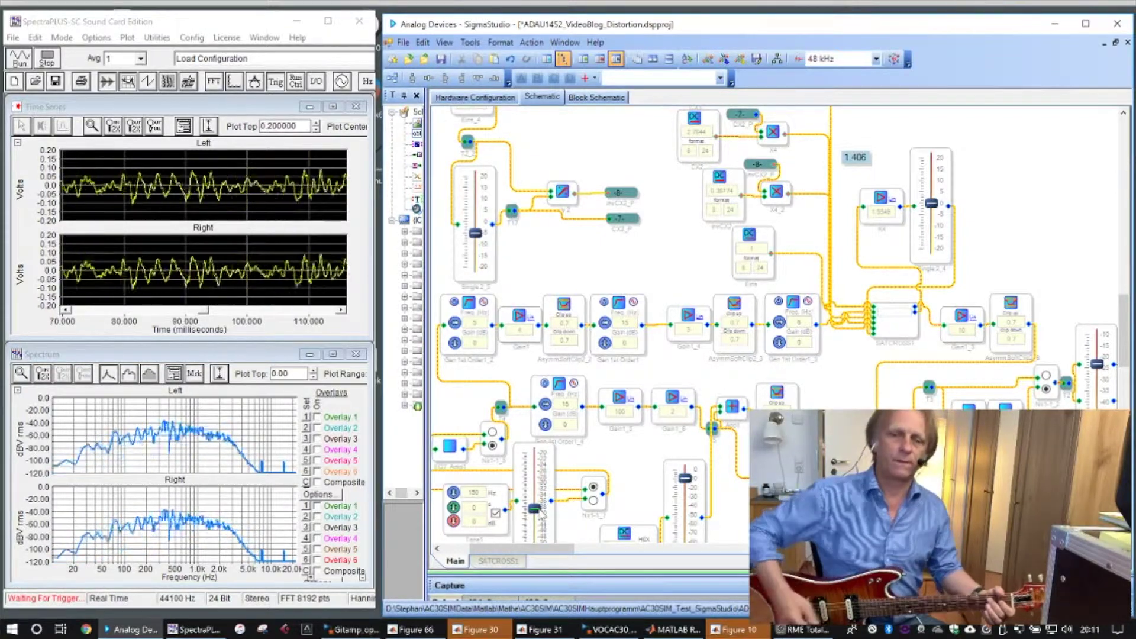
mouse_move(475, 233)
mouse_down()
mouse_move(480, 271)
mouse_move(483, 232)
mouse_up()
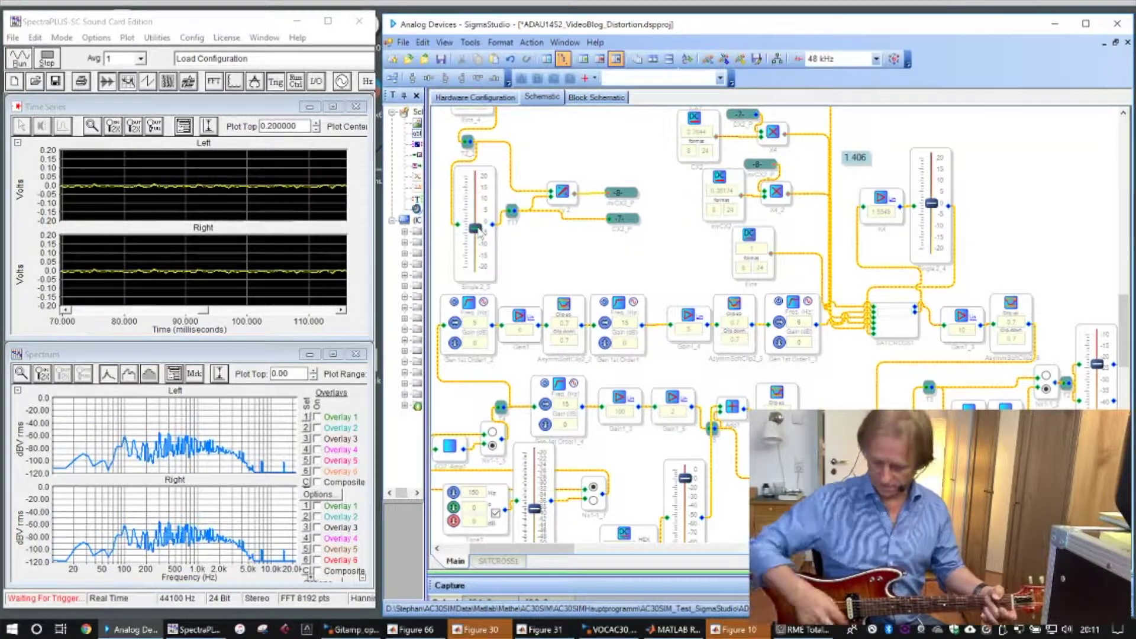
mouse_move(481, 232)
mouse_down()
mouse_move(479, 264)
mouse_move(473, 242)
mouse_up()
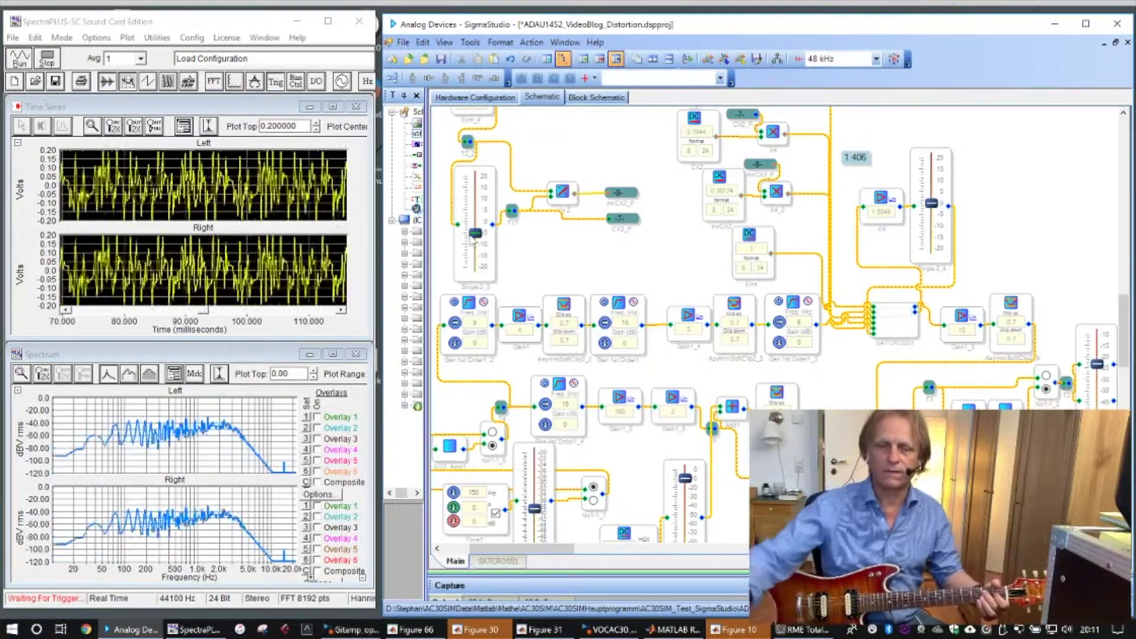
drag(477, 237, 480, 271)
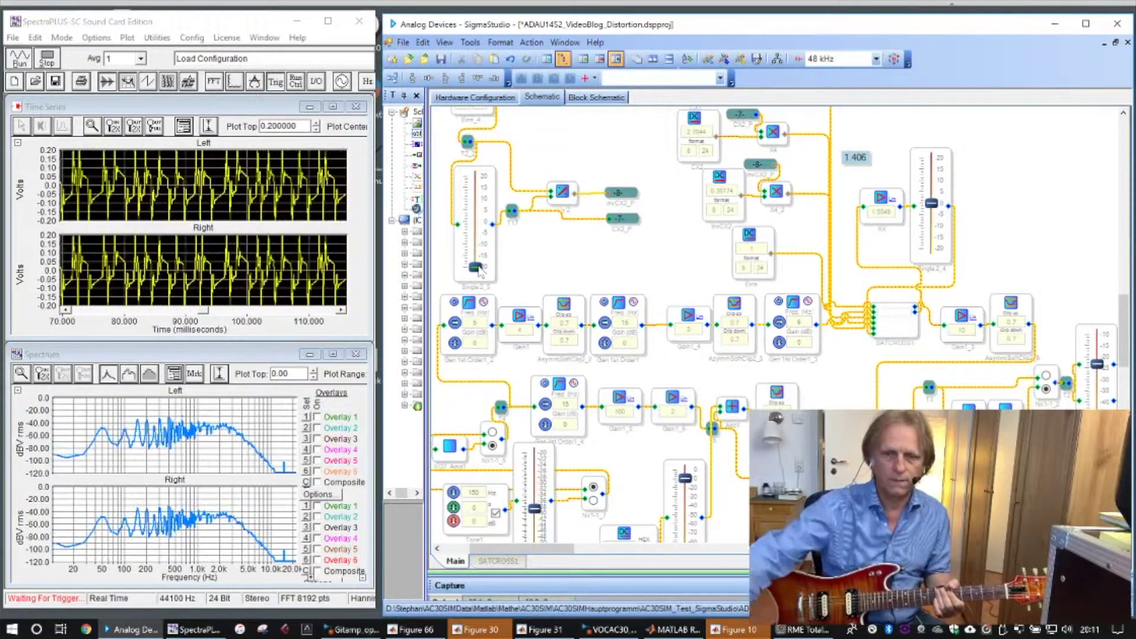
- Sweep the guitar drive fader between about -20 dB and 0 dB, ending near its minimum
drag(480, 271, 479, 242)
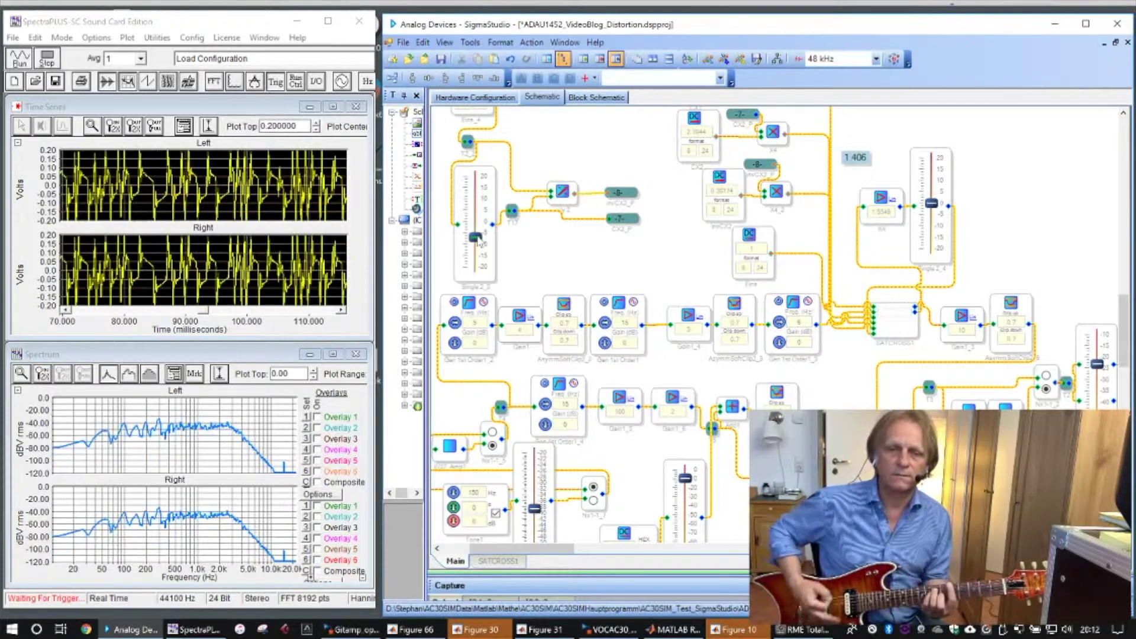
drag(478, 239, 479, 272)
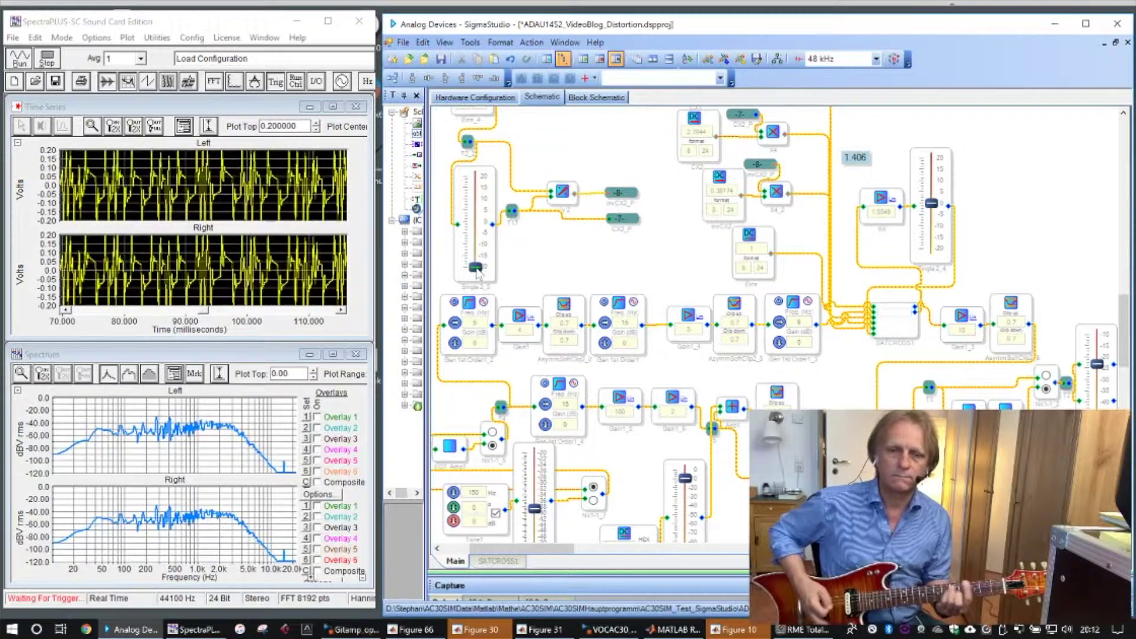
drag(479, 272, 476, 250)
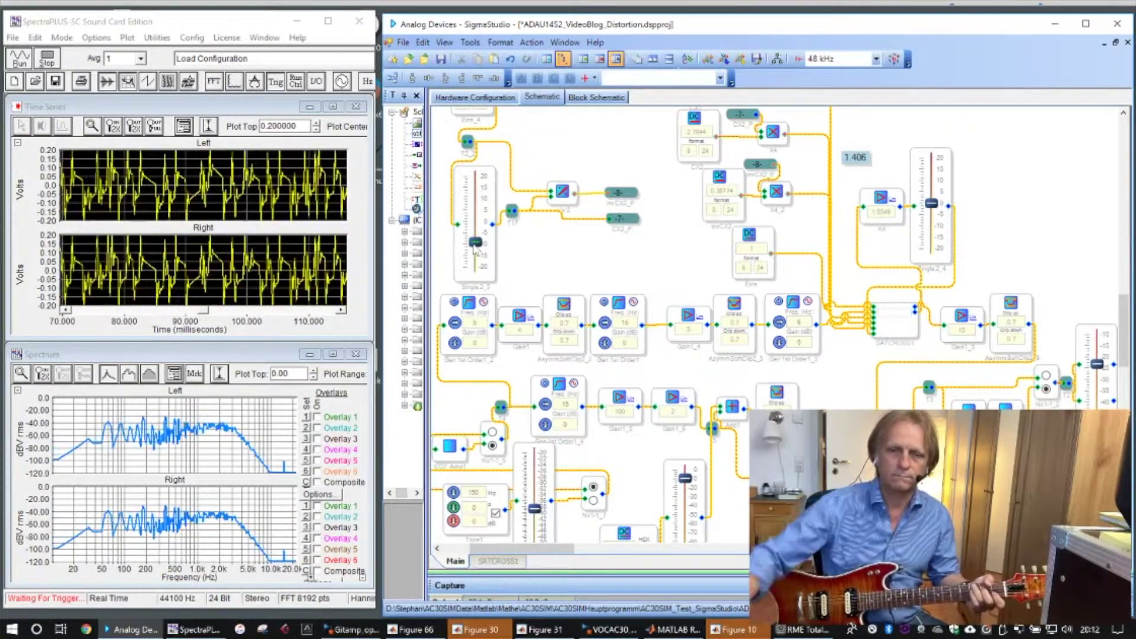
drag(475, 248, 482, 273)
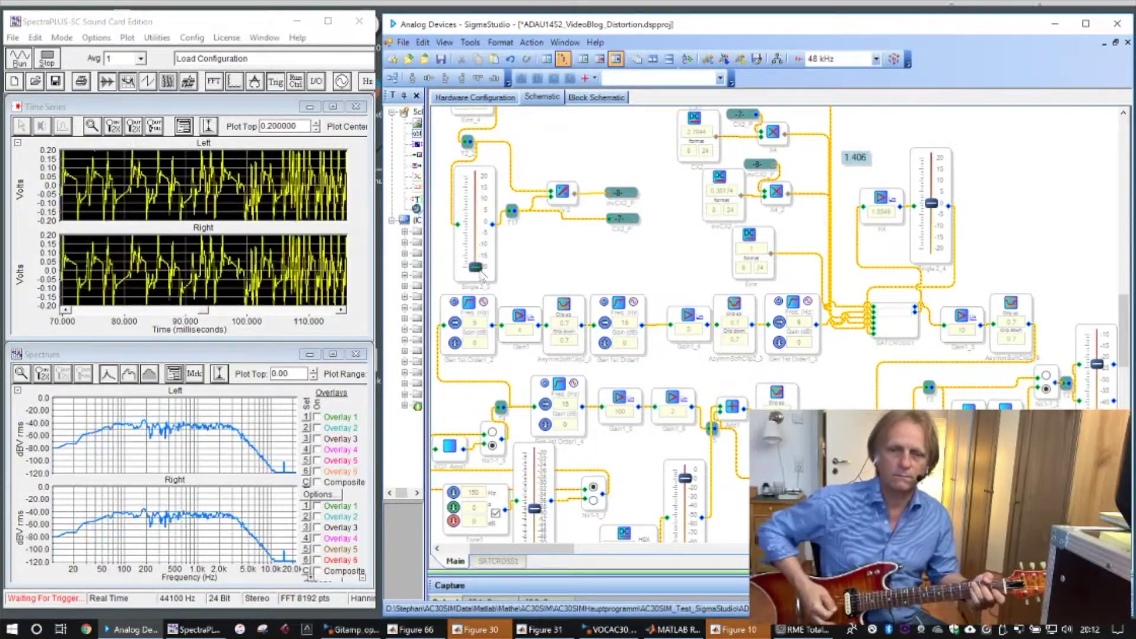
drag(482, 273, 478, 245)
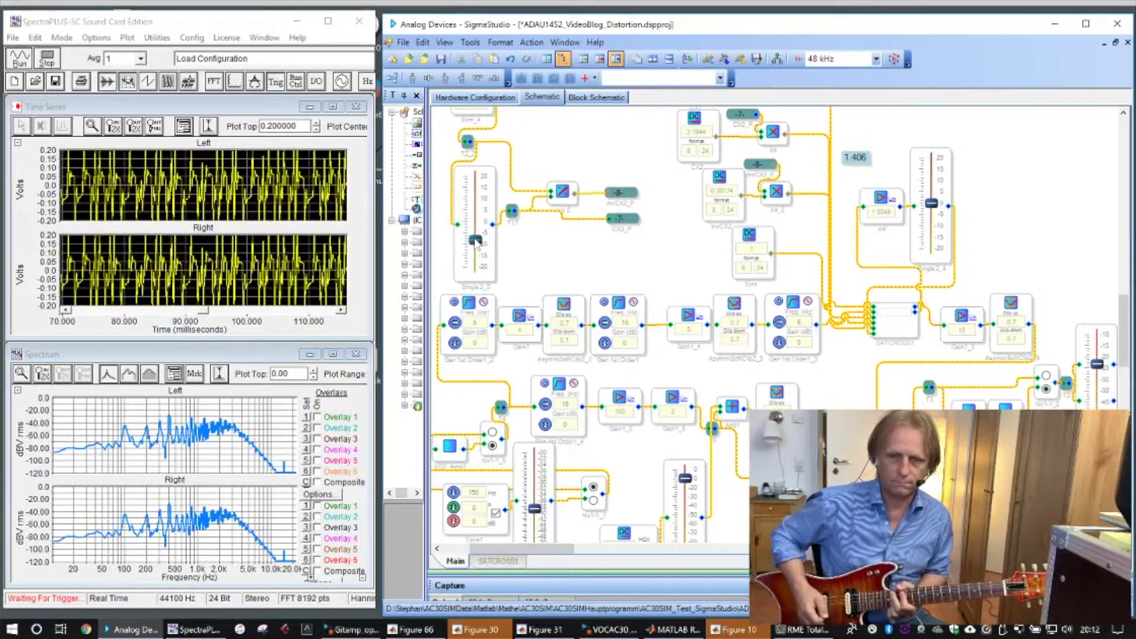
drag(478, 245, 476, 242)
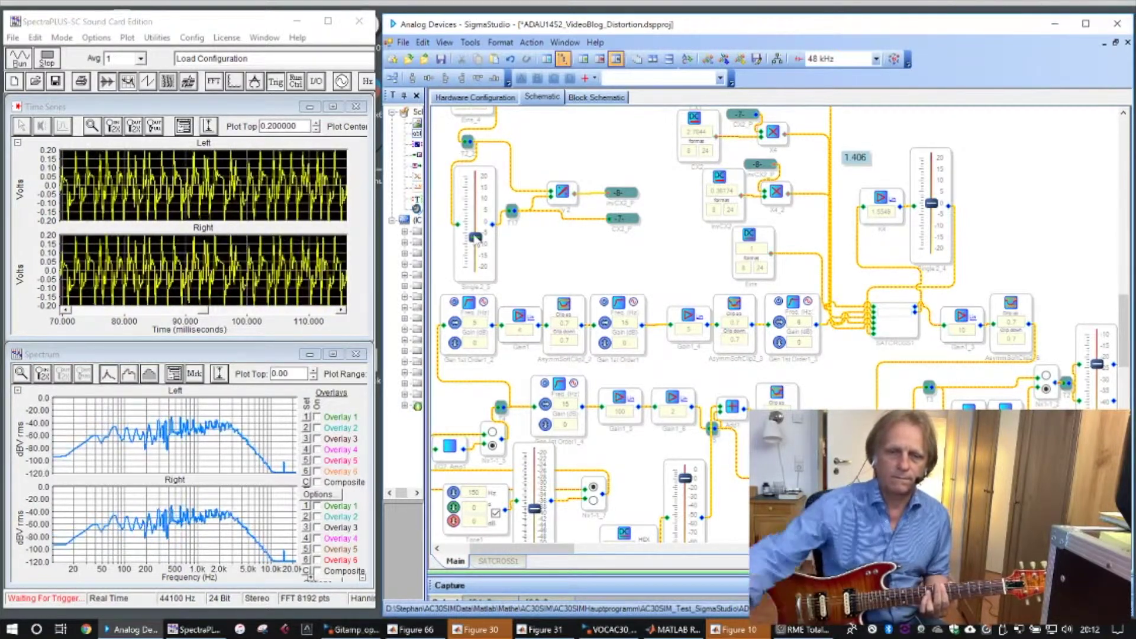
drag(476, 239, 478, 271)
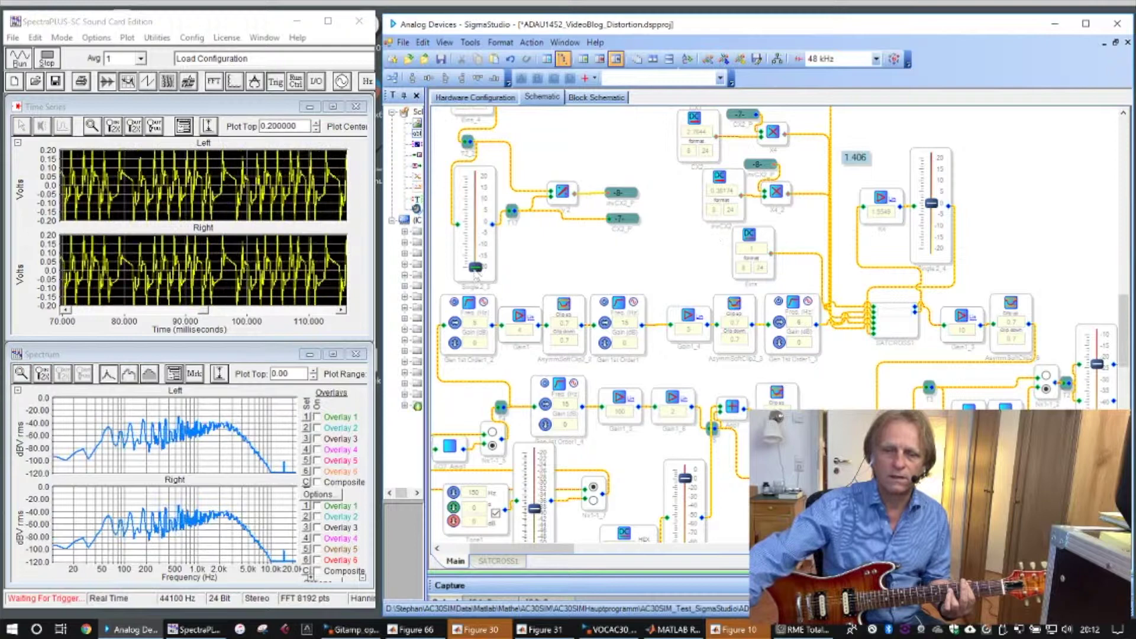
- Move the drive fader around -10 dB several times, then settle it at about -20 dB
drag(476, 271, 477, 235)
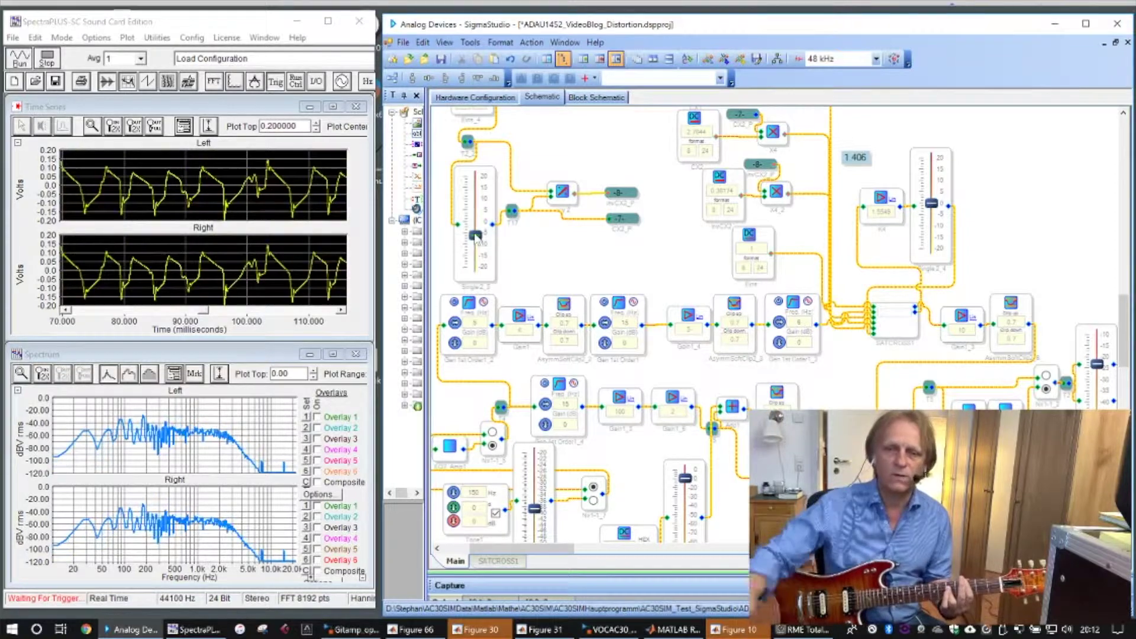
drag(477, 235, 478, 239)
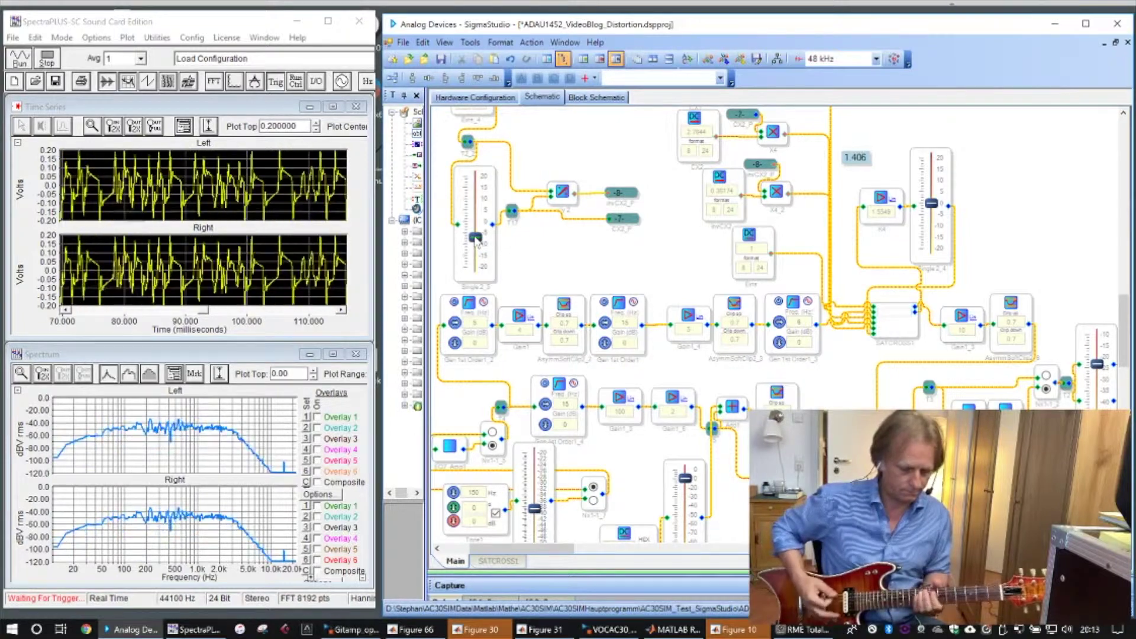
drag(478, 243, 487, 278)
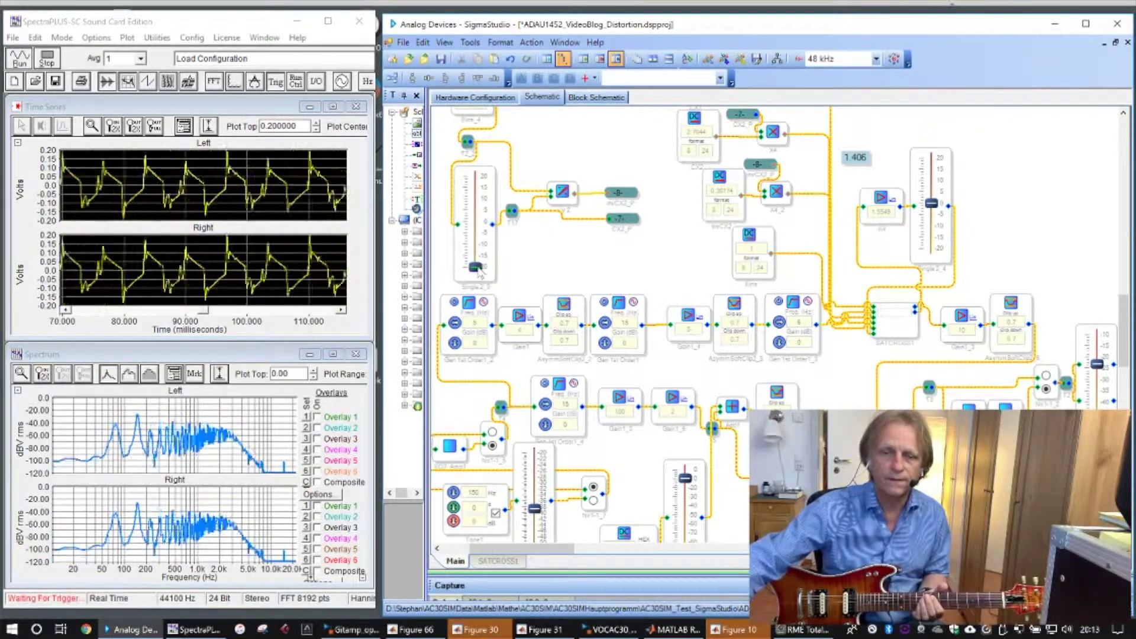
drag(478, 270, 480, 247)
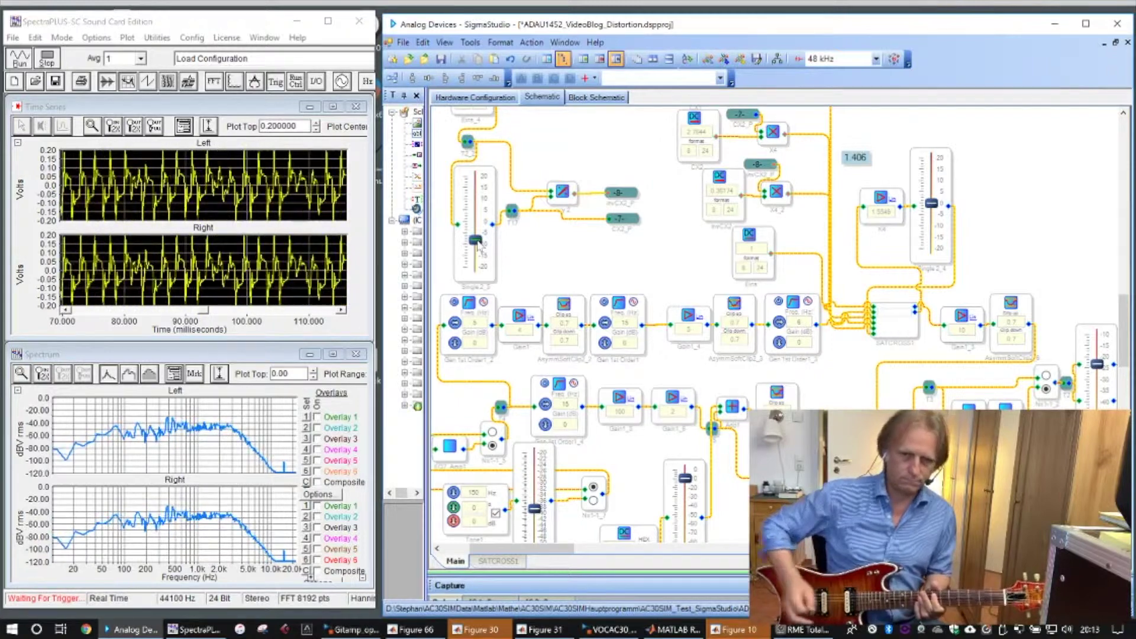
drag(478, 245, 478, 269)
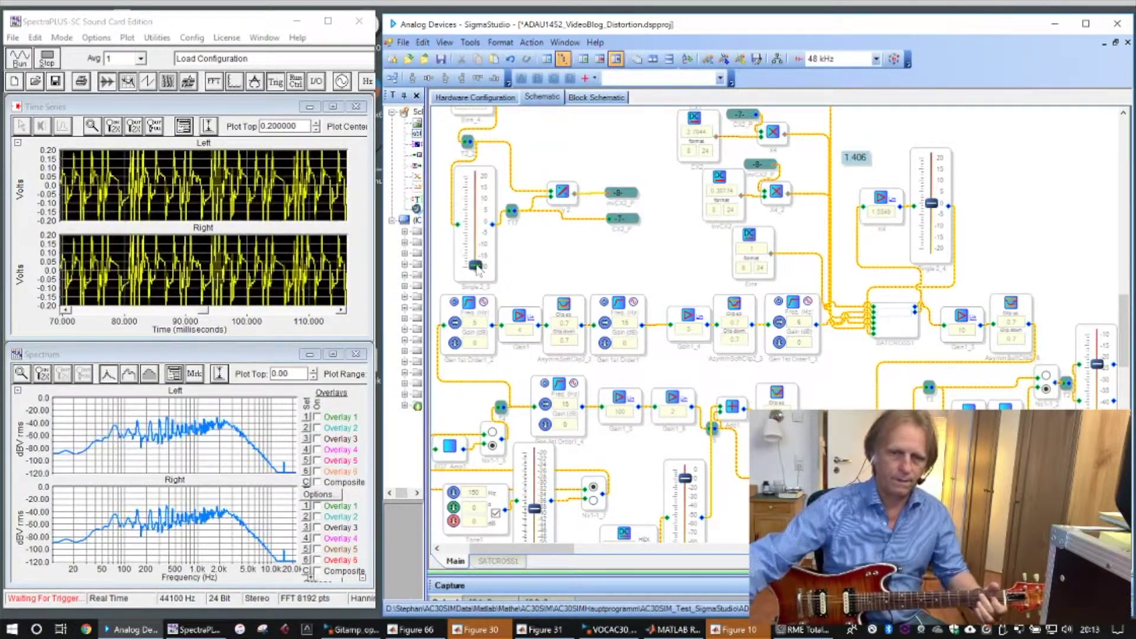
- Raise the drive to about -5 dB, route the sine tone into the amp, and push both faders up
drag(478, 269, 479, 248)
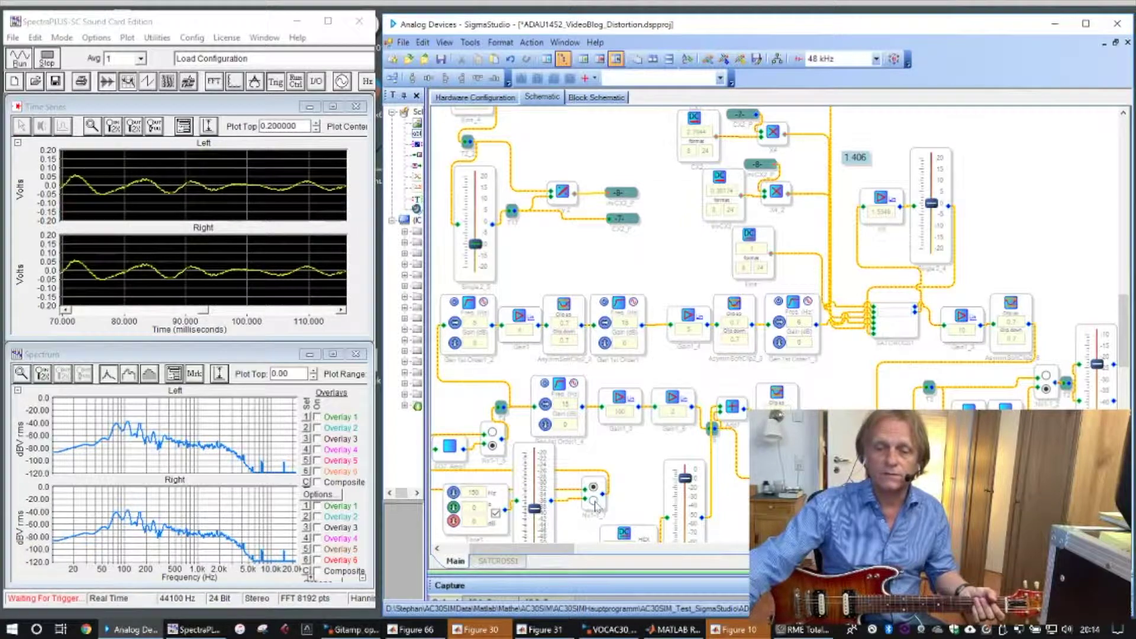
click(594, 501)
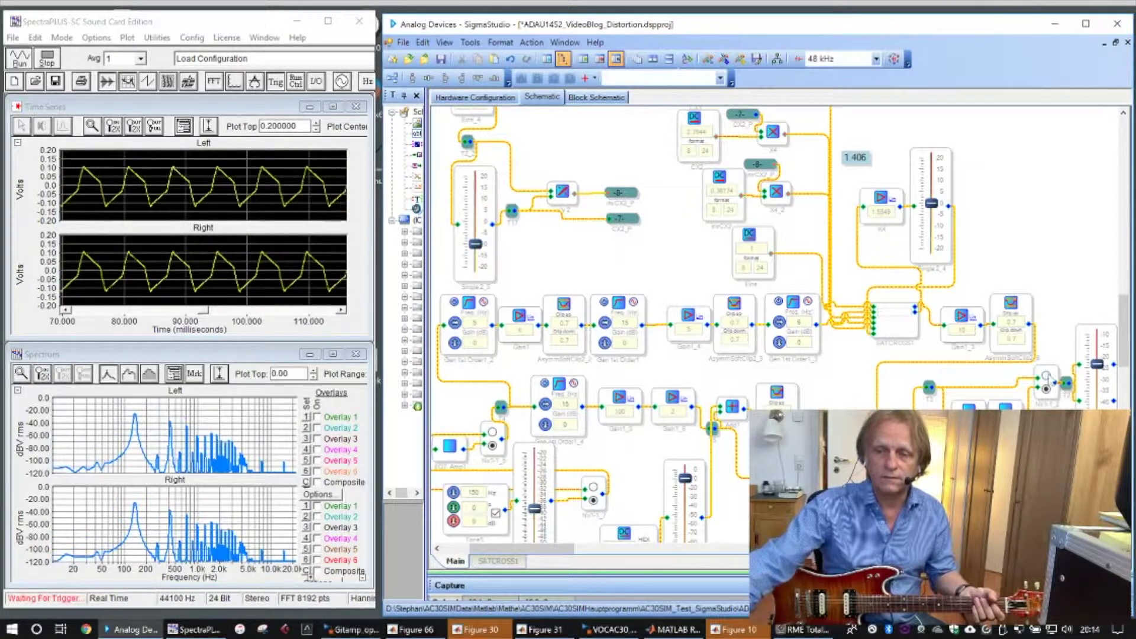
click(1046, 376)
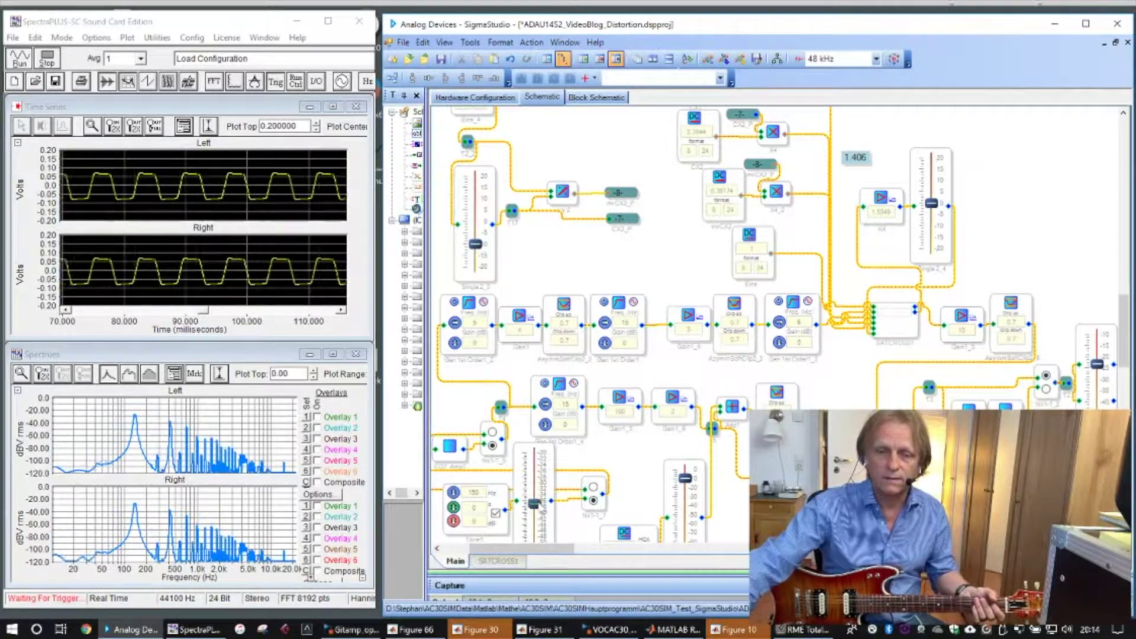
drag(534, 503, 535, 453)
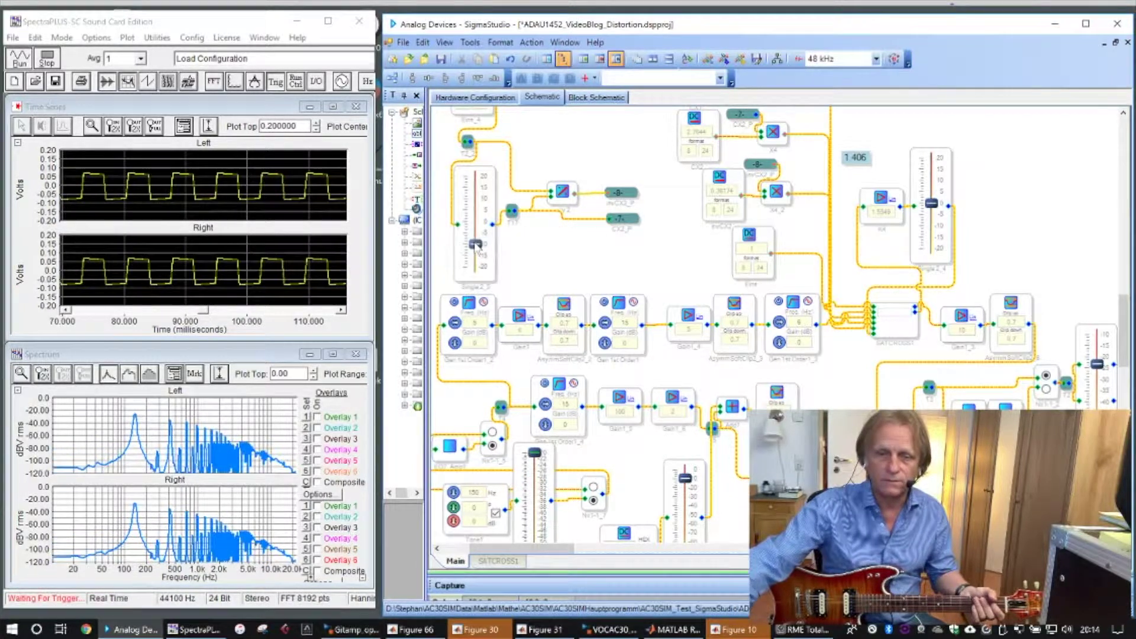
drag(477, 246, 476, 232)
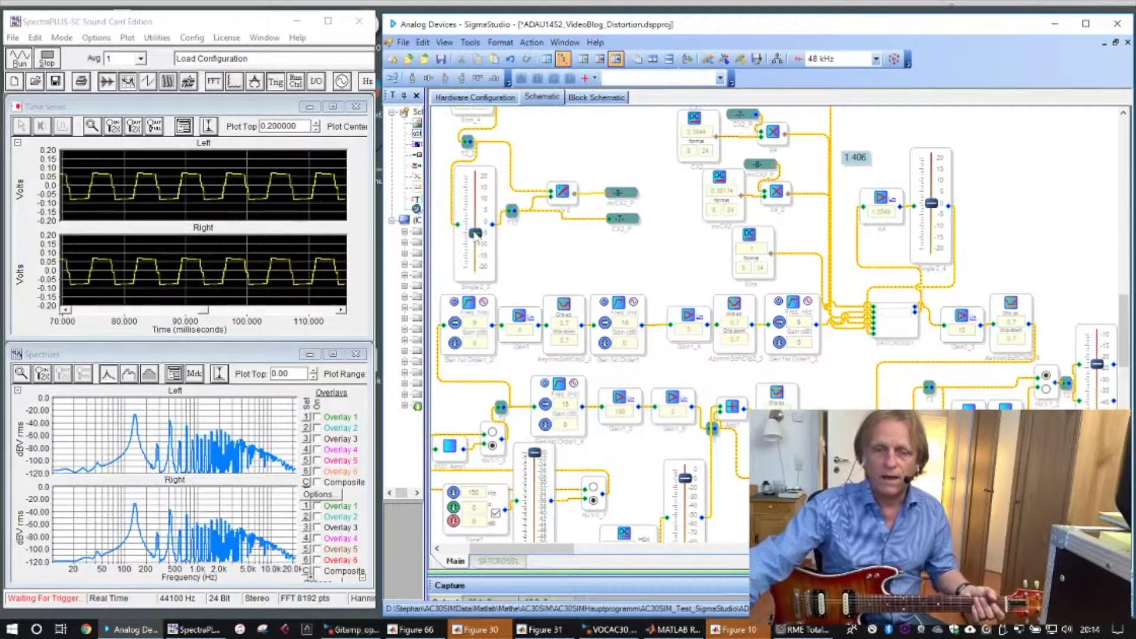
drag(476, 235, 475, 217)
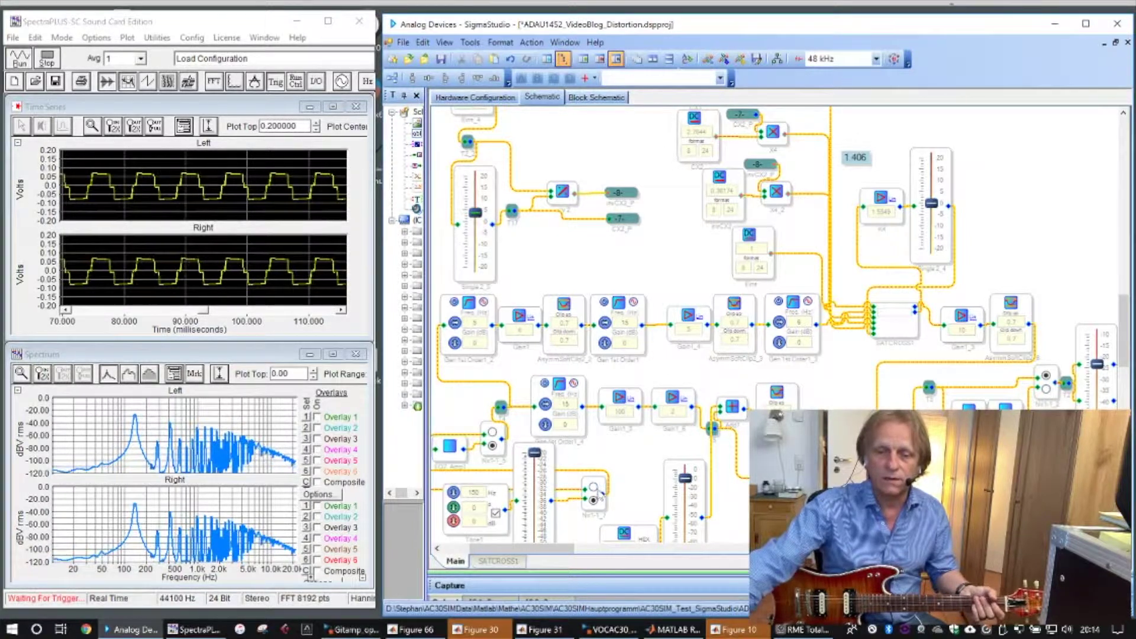
click(593, 487)
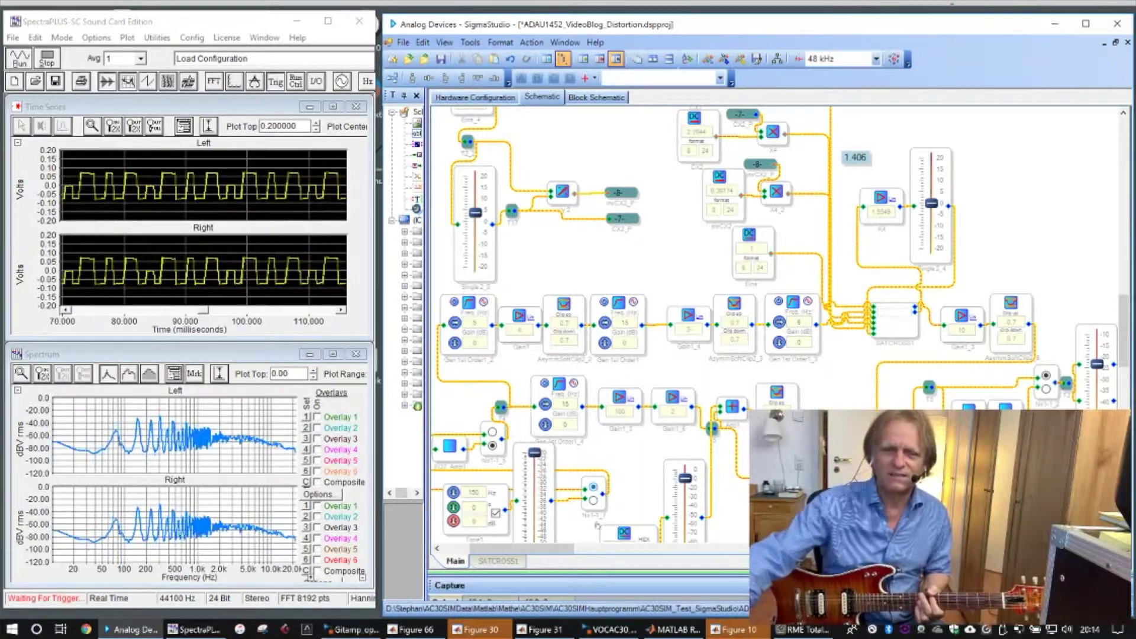
- Lower the drive fader from near the top to about -5 dB and below, then raise it again
drag(475, 208, 481, 220)
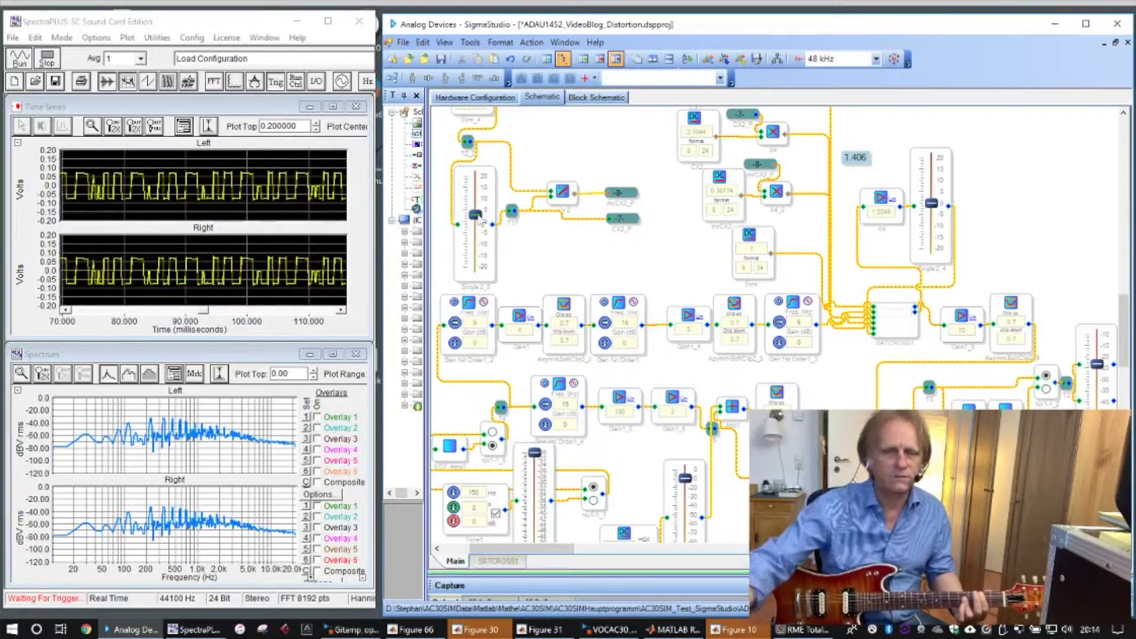
drag(482, 220, 479, 243)
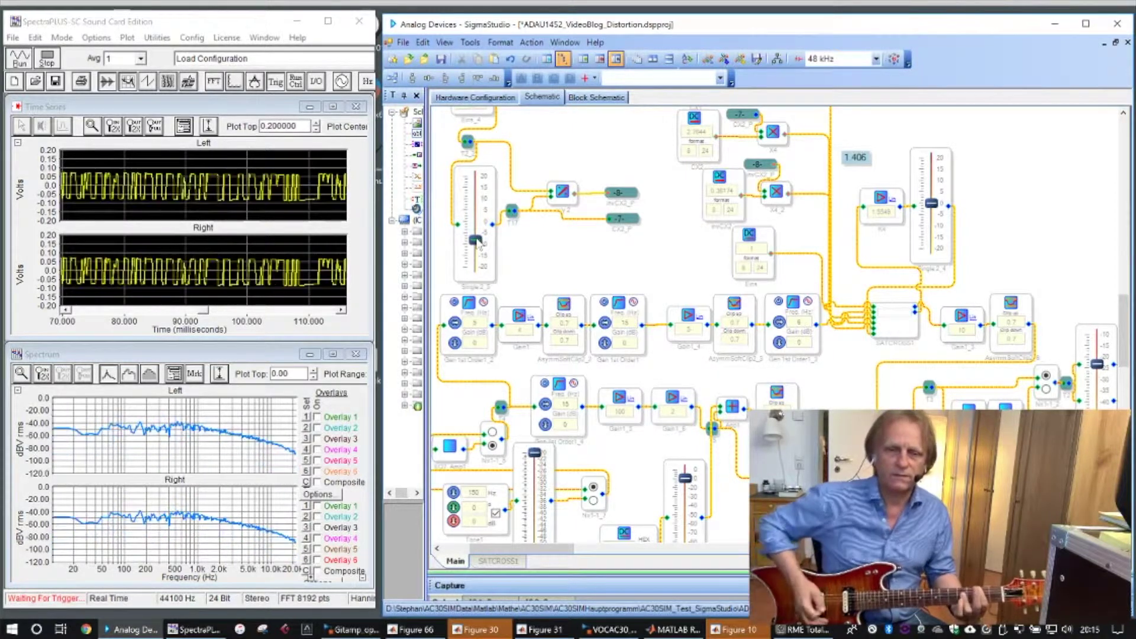
drag(480, 246, 482, 252)
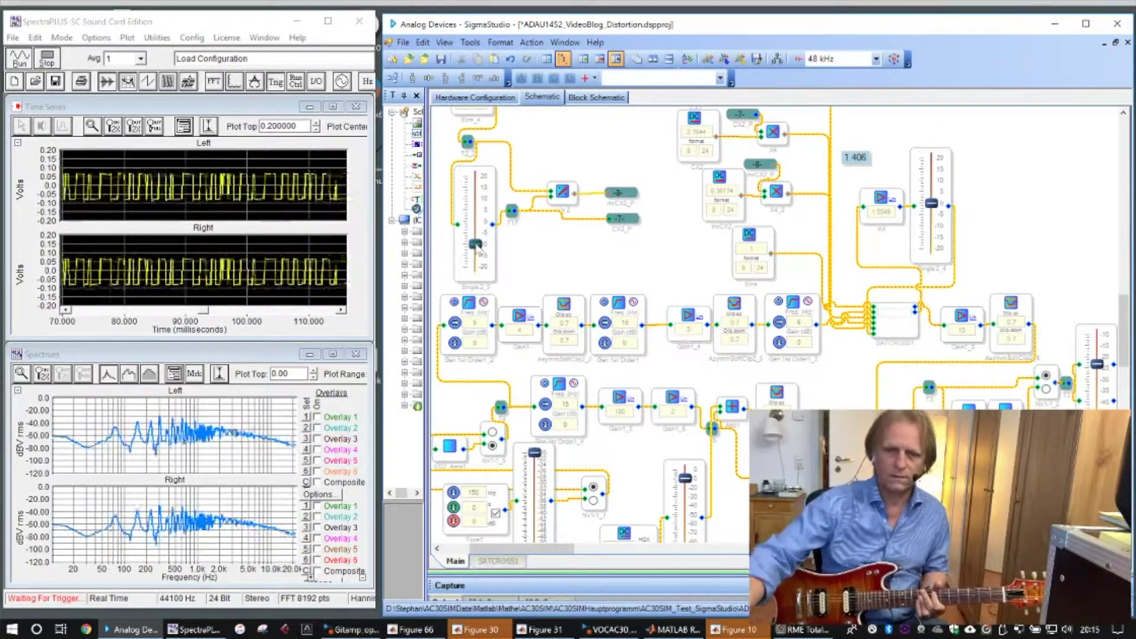
drag(480, 254, 477, 273)
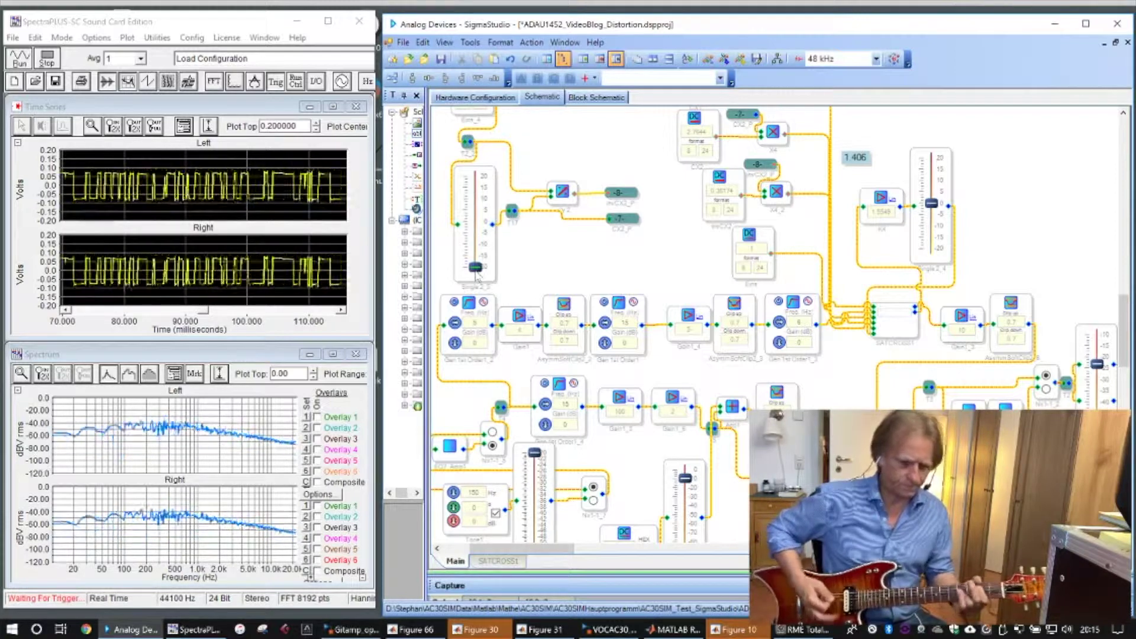
drag(478, 273, 484, 251)
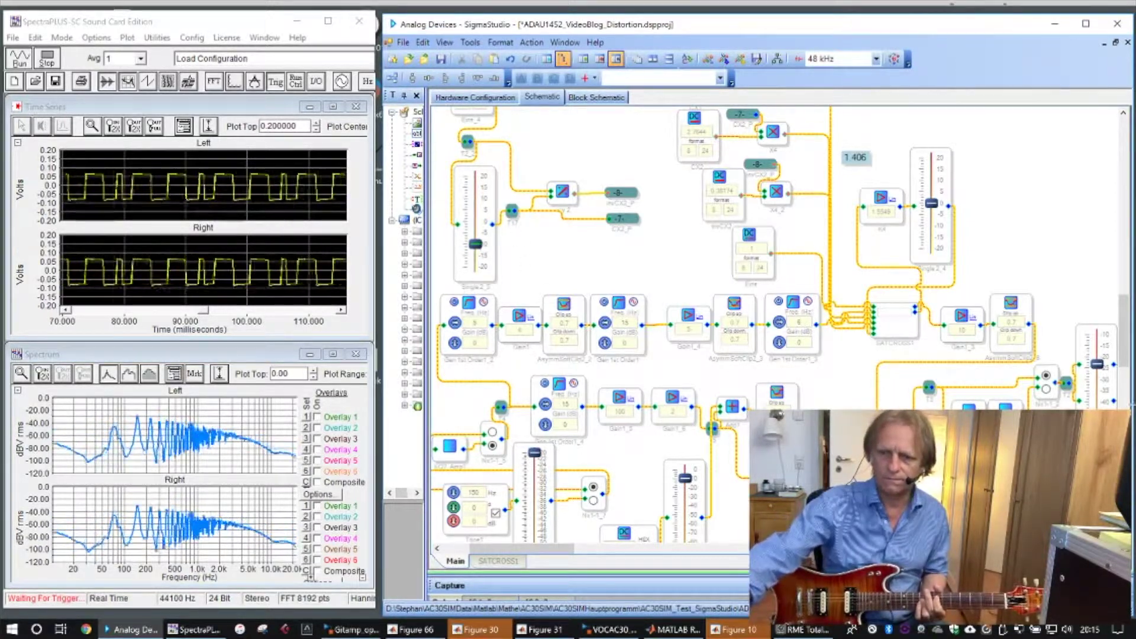
- Switch the input back to the guitar and raise its Single Volume gain from -20 to about -5 dB
click(1046, 389)
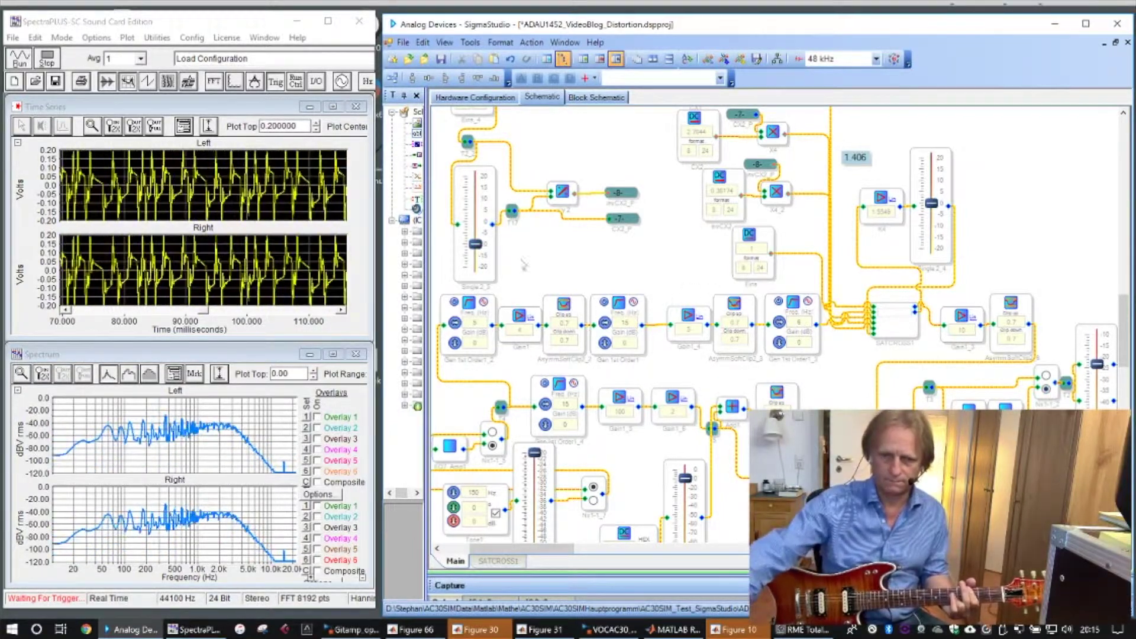
drag(475, 244, 477, 267)
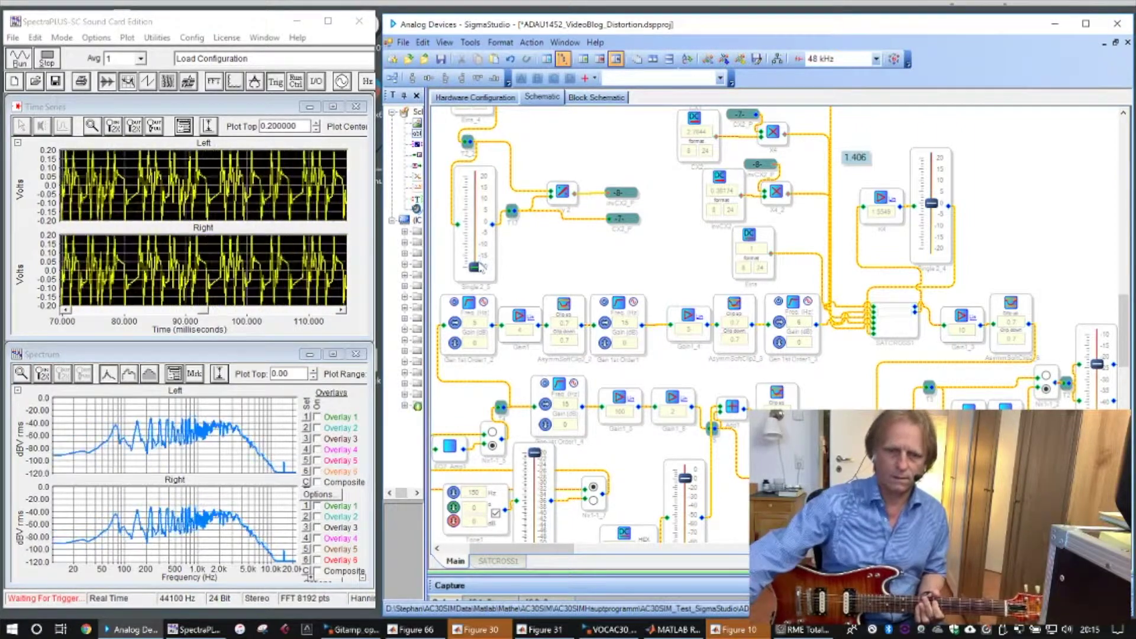
drag(476, 268, 478, 241)
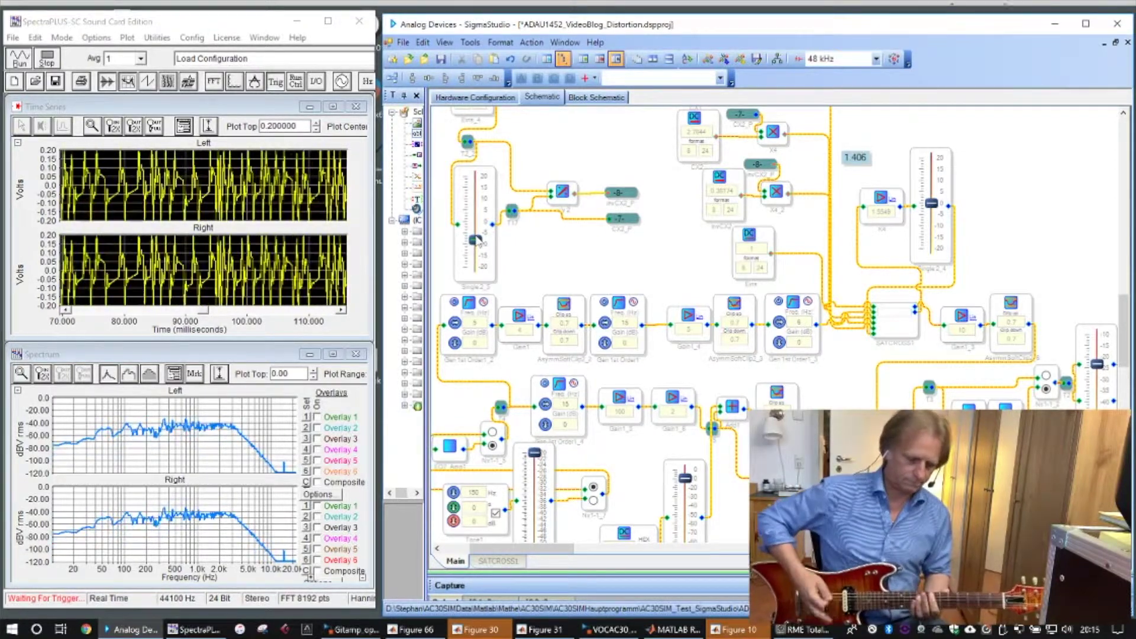
- Sweep the guitar gain down to -20 dB, back up to about -5 dB, then down to minimum
drag(477, 240, 474, 279)
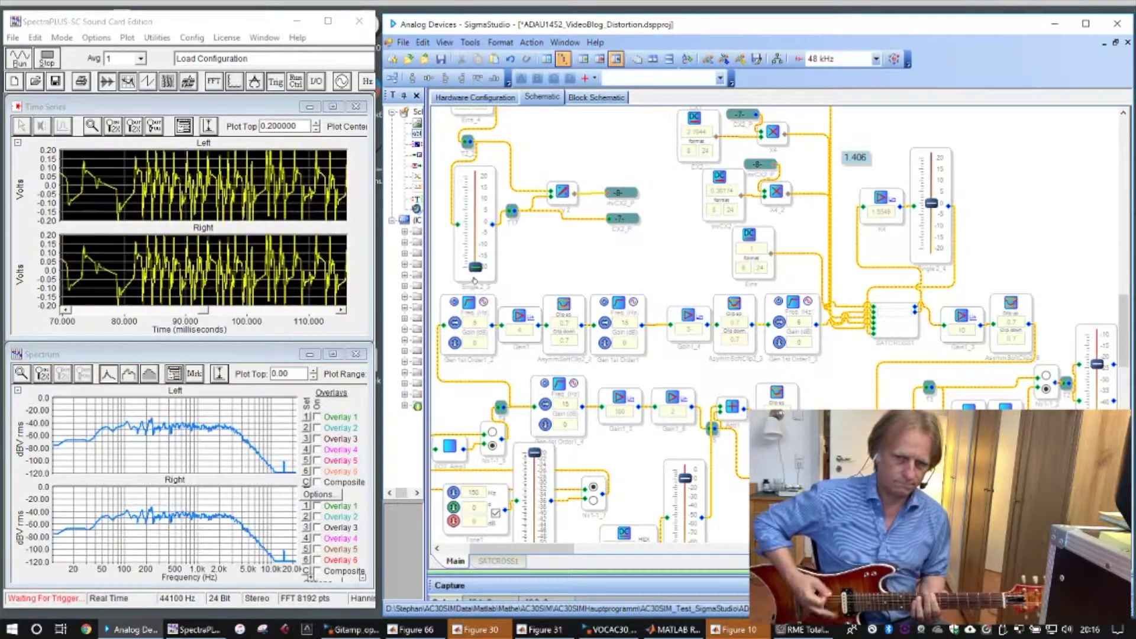
drag(478, 272, 481, 247)
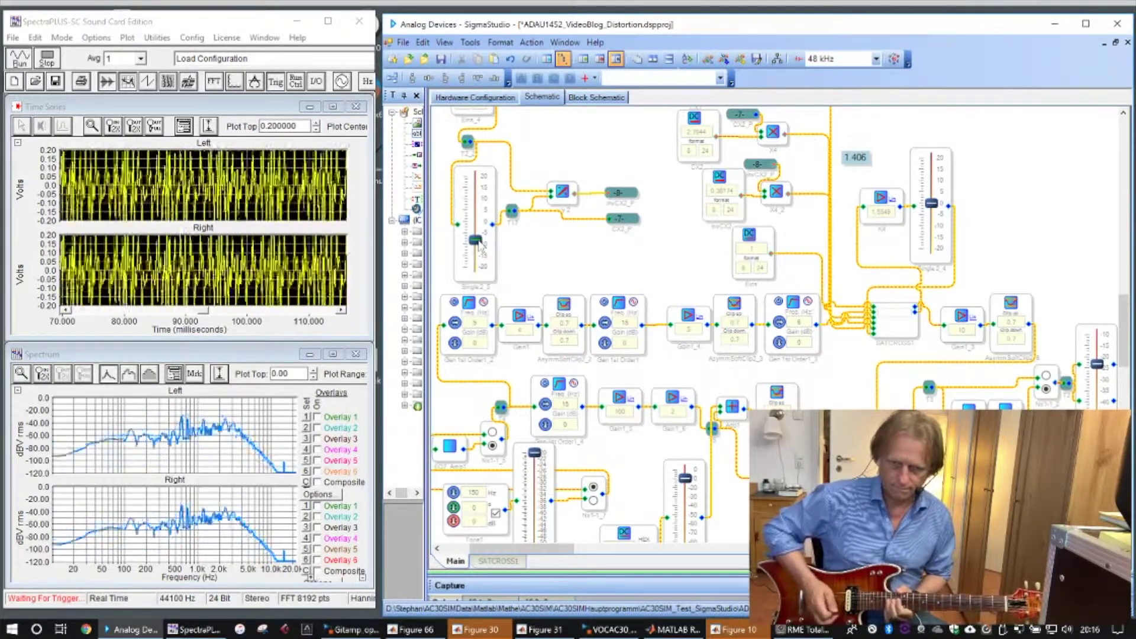
drag(481, 245, 482, 289)
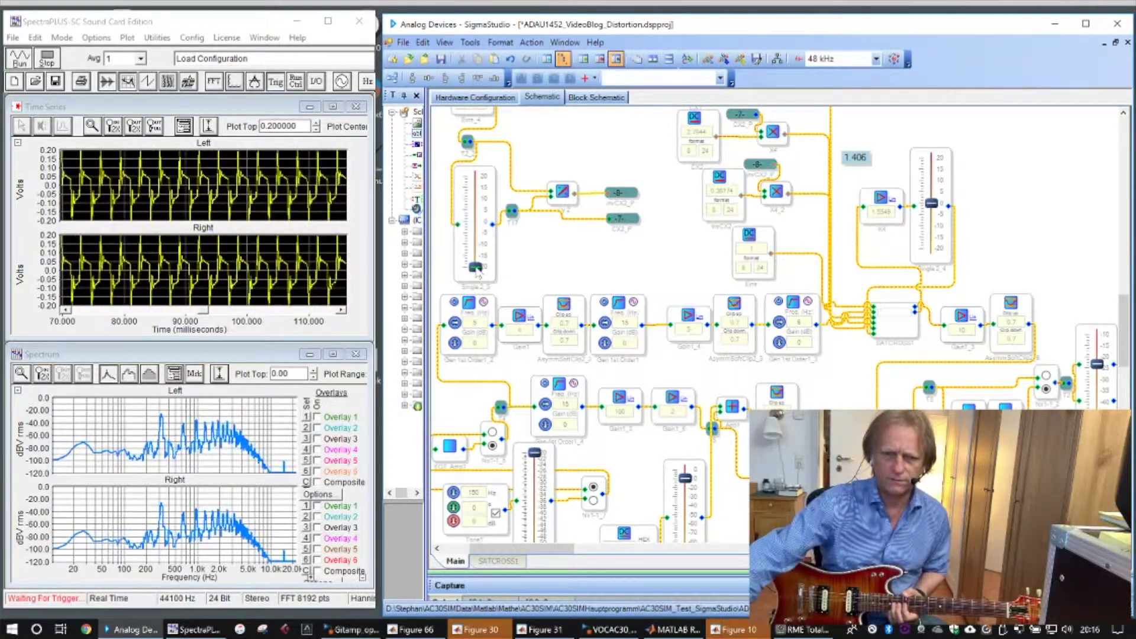
- Sweep the guitar Single Volume fader between -20 dB and about -2 dB, ending near -5 dB
drag(477, 271, 480, 240)
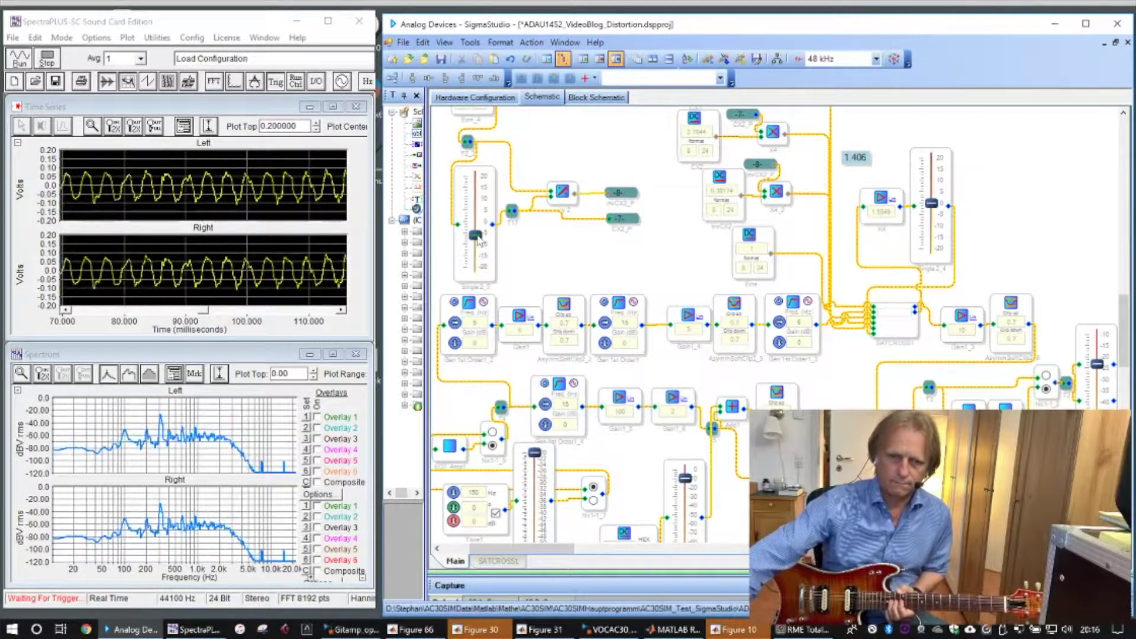
mouse_move(478, 238)
mouse_down()
mouse_move(478, 277)
mouse_move(482, 232)
mouse_up()
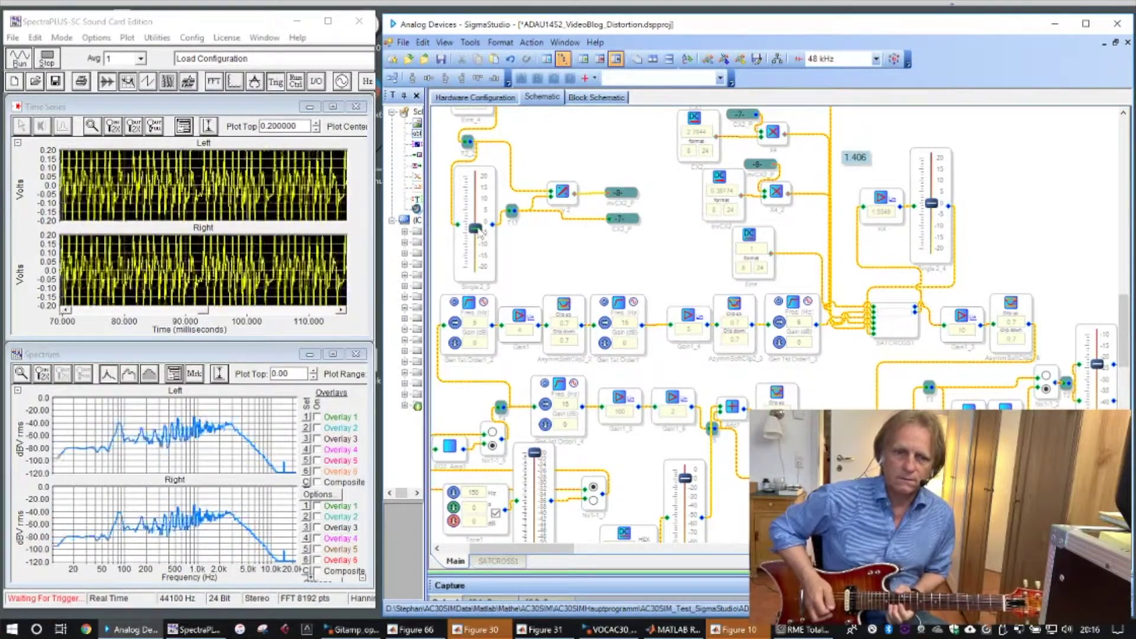
drag(481, 232, 483, 276)
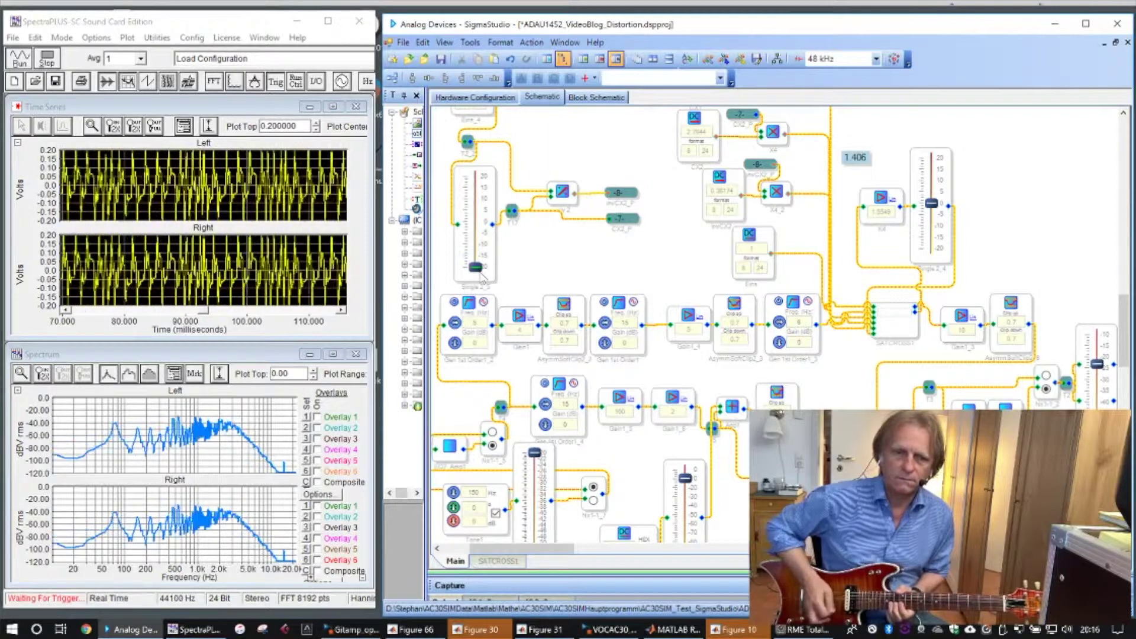
drag(483, 276, 483, 243)
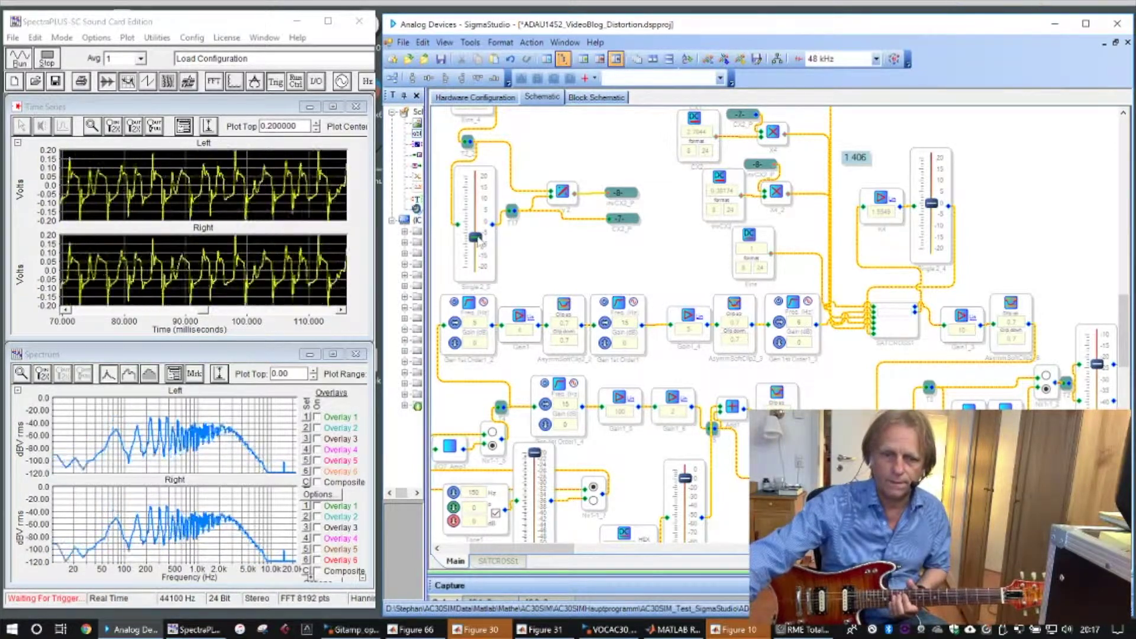
mouse_move(477, 238)
mouse_down()
mouse_move(479, 272)
mouse_move(477, 226)
mouse_move(477, 274)
mouse_move(477, 227)
mouse_up()
- Select the Tone input, lower its level, and change the tone frequency from 150 Hz to 80 Hz
click(594, 500)
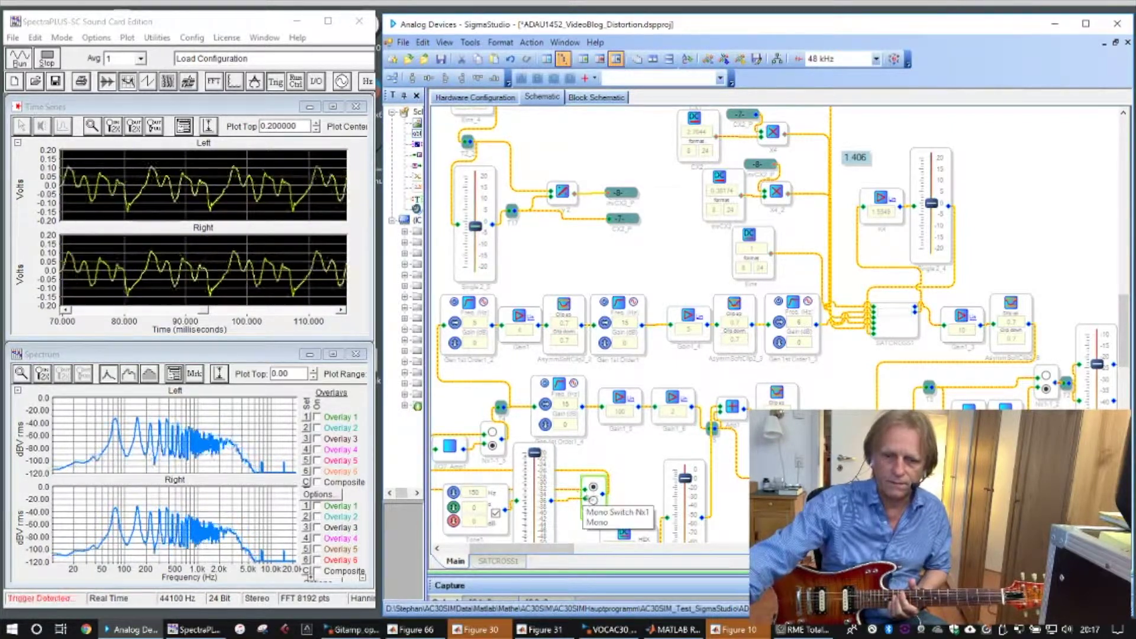
drag(535, 454, 535, 470)
double_click(482, 492)
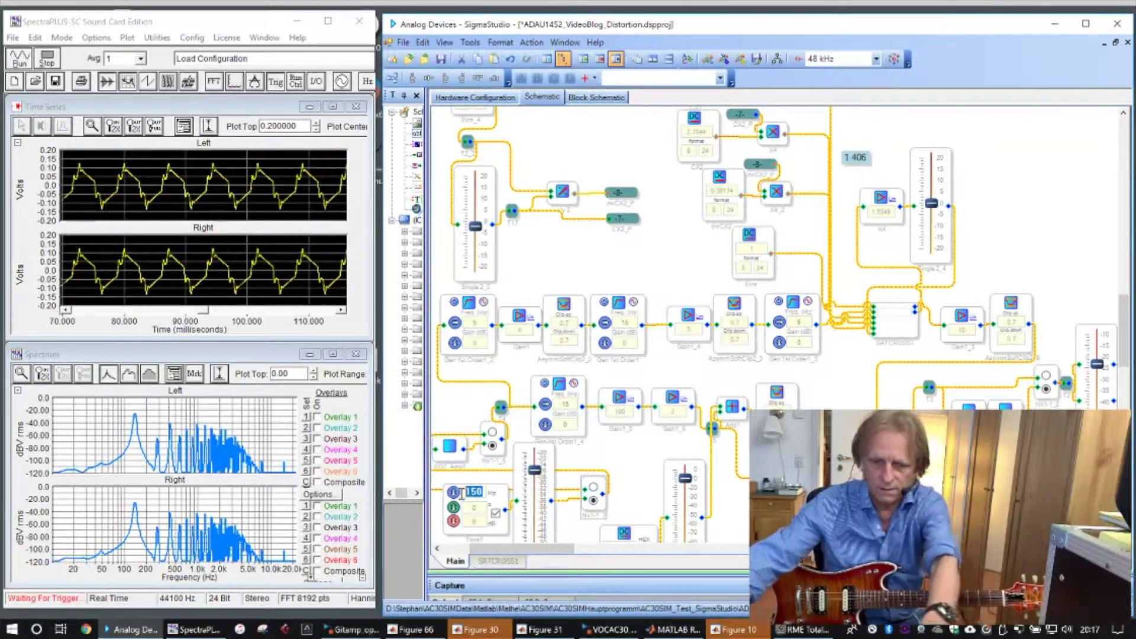
text(80)
key(Return)
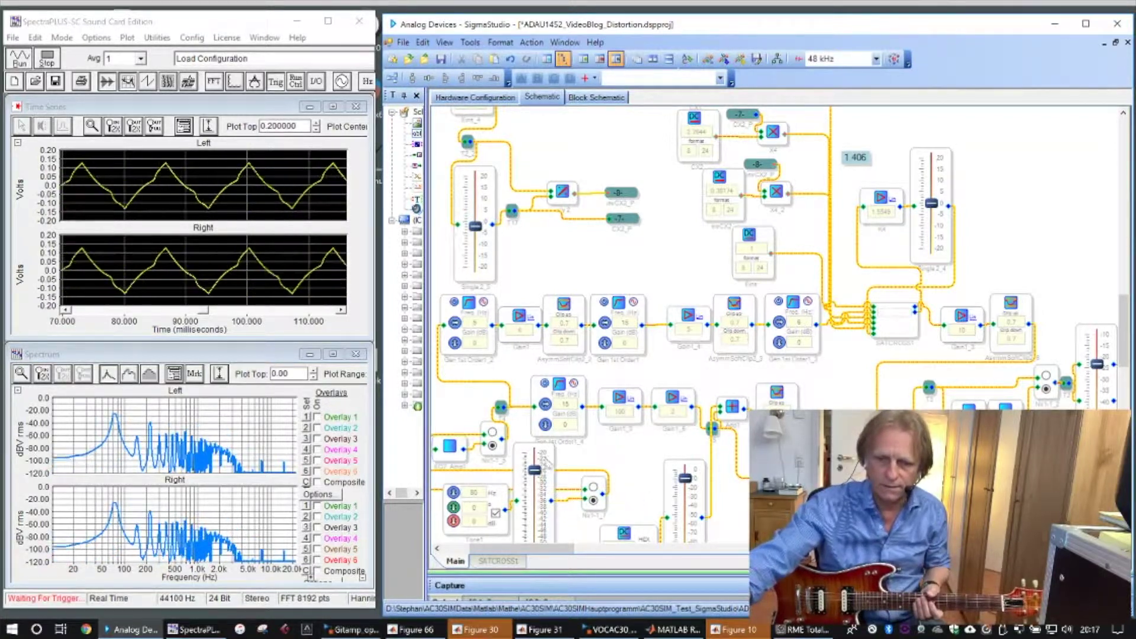
mouse_move(534, 471)
mouse_down()
mouse_move(536, 488)
mouse_move(536, 465)
mouse_up()
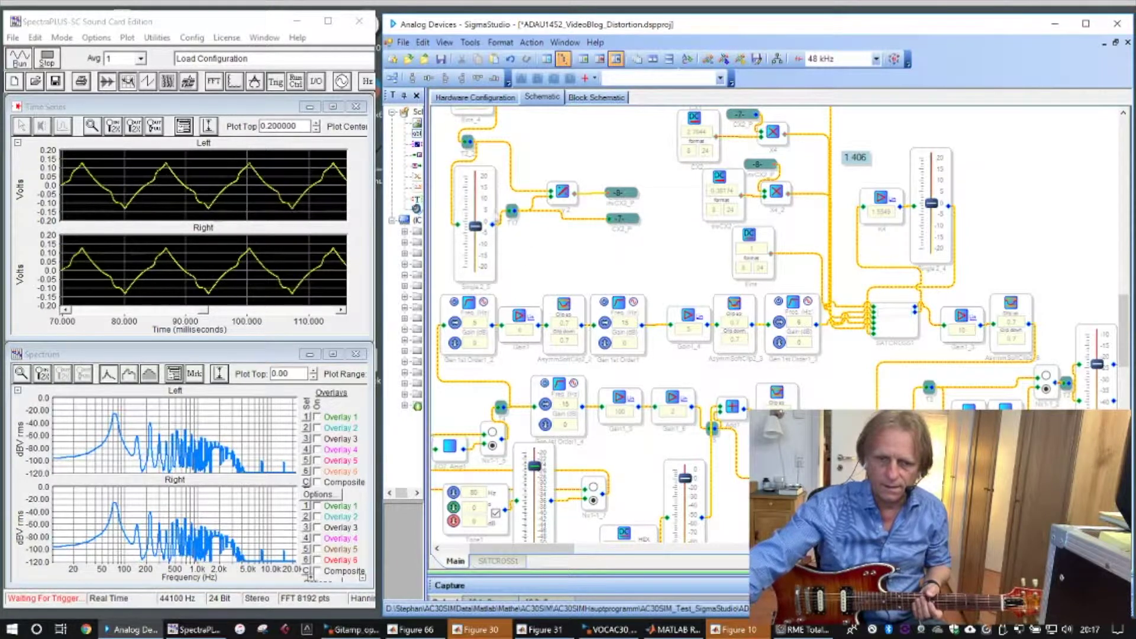
- Route the 80 Hz tone through the clipping path and fine-tune the input gain and output level
mouse_move(478, 231)
mouse_down()
mouse_move(481, 274)
mouse_move(480, 234)
mouse_up()
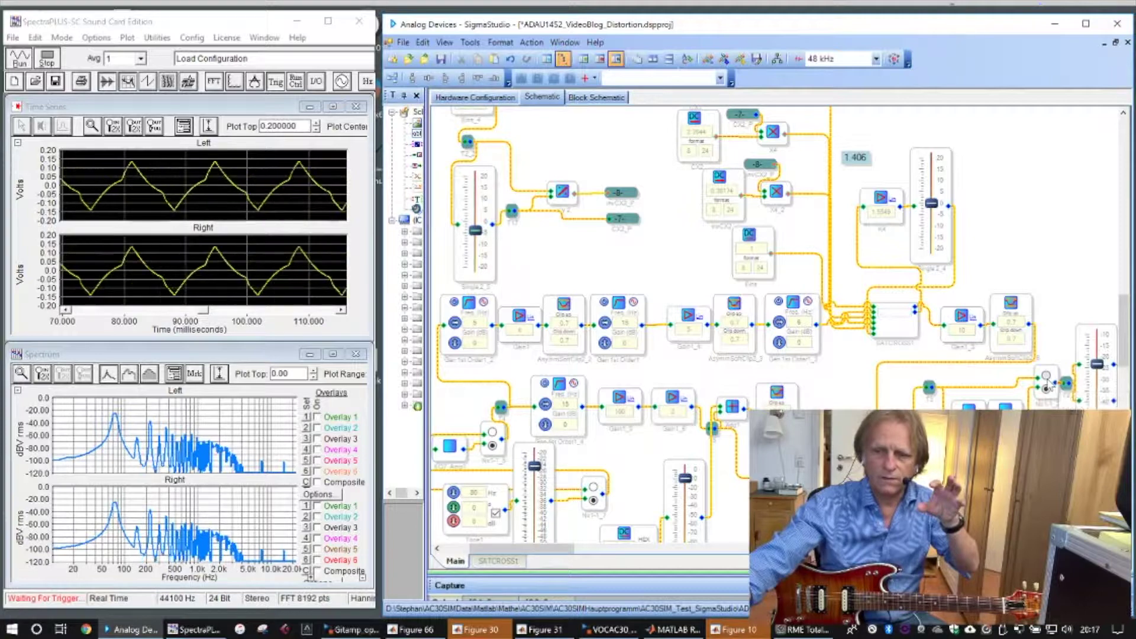
click(1046, 383)
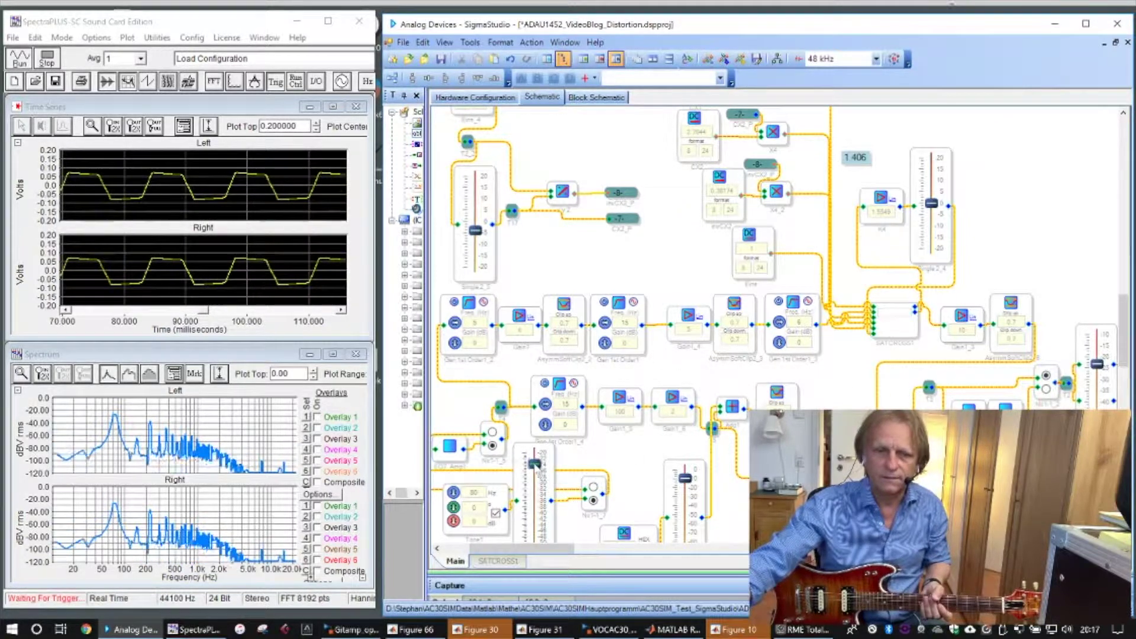
drag(534, 463, 534, 466)
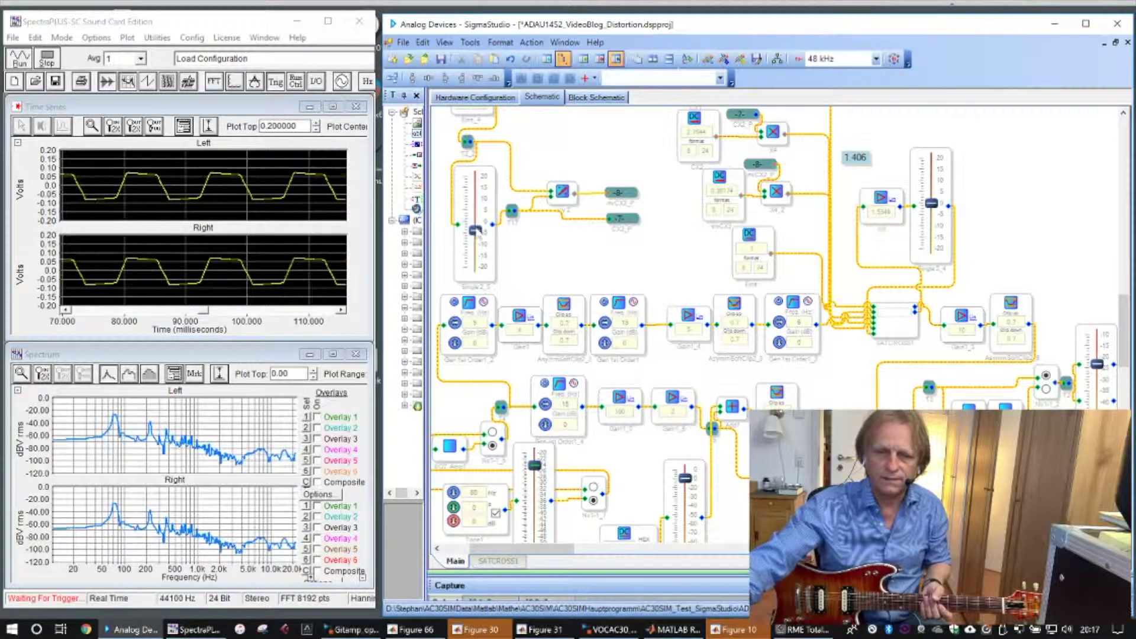
mouse_move(476, 230)
mouse_down()
mouse_move(481, 273)
mouse_move(479, 233)
mouse_up()
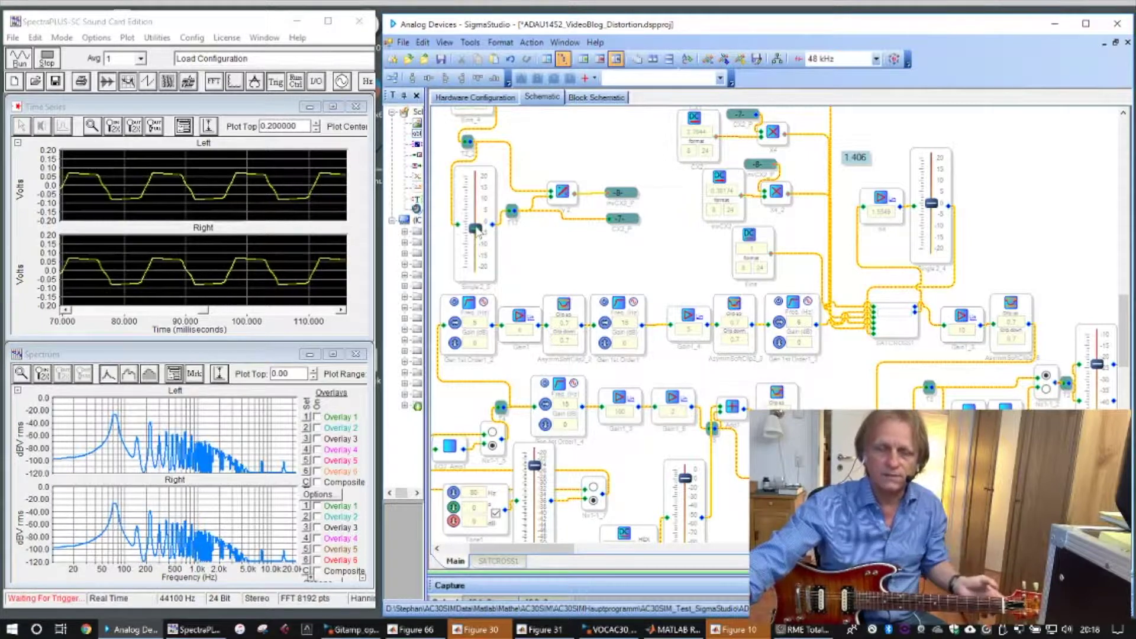
drag(479, 231, 480, 229)
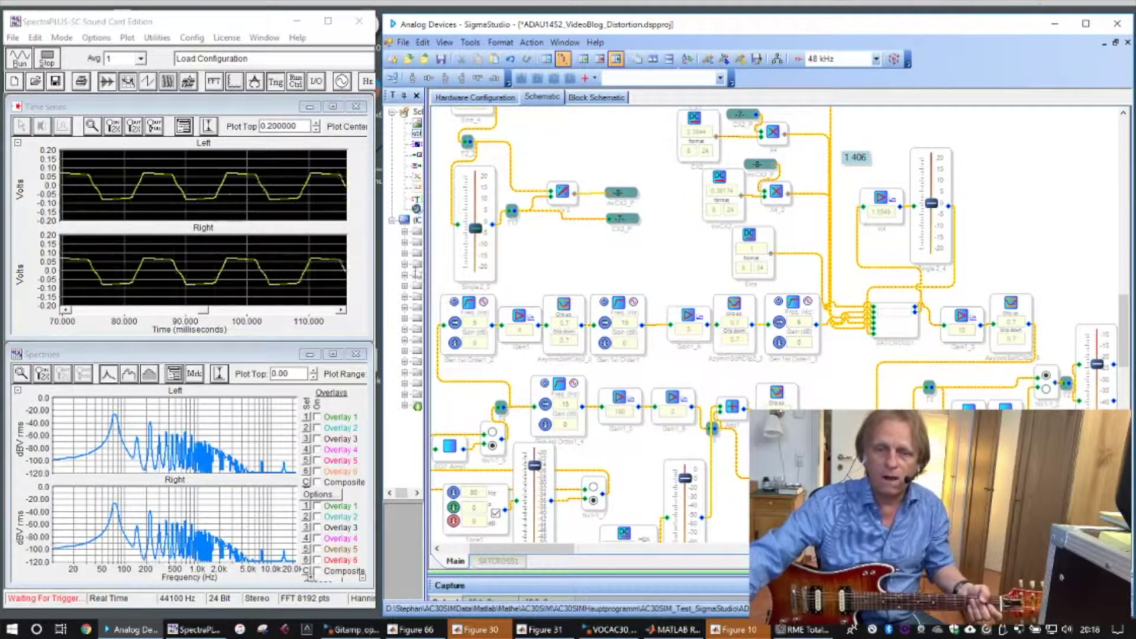
mouse_move(481, 236)
mouse_down()
mouse_move(483, 275)
mouse_move(481, 239)
mouse_up()
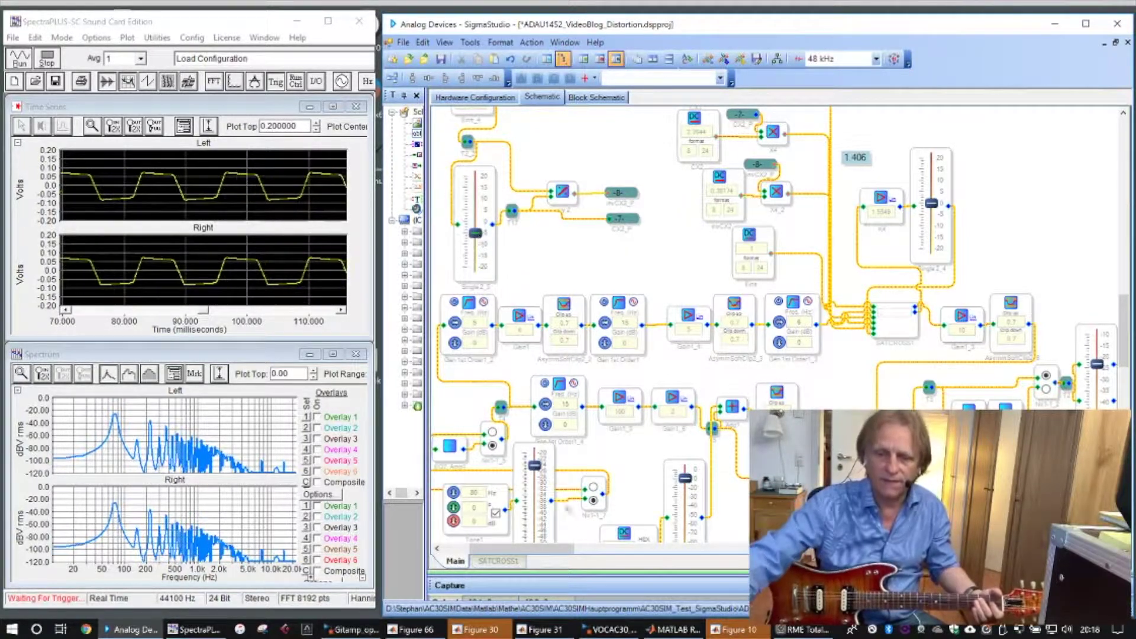
- Set both Nx1 switches back to the guitar input, then set its gain to -20 dB and back up to about -5 dB
click(593, 487)
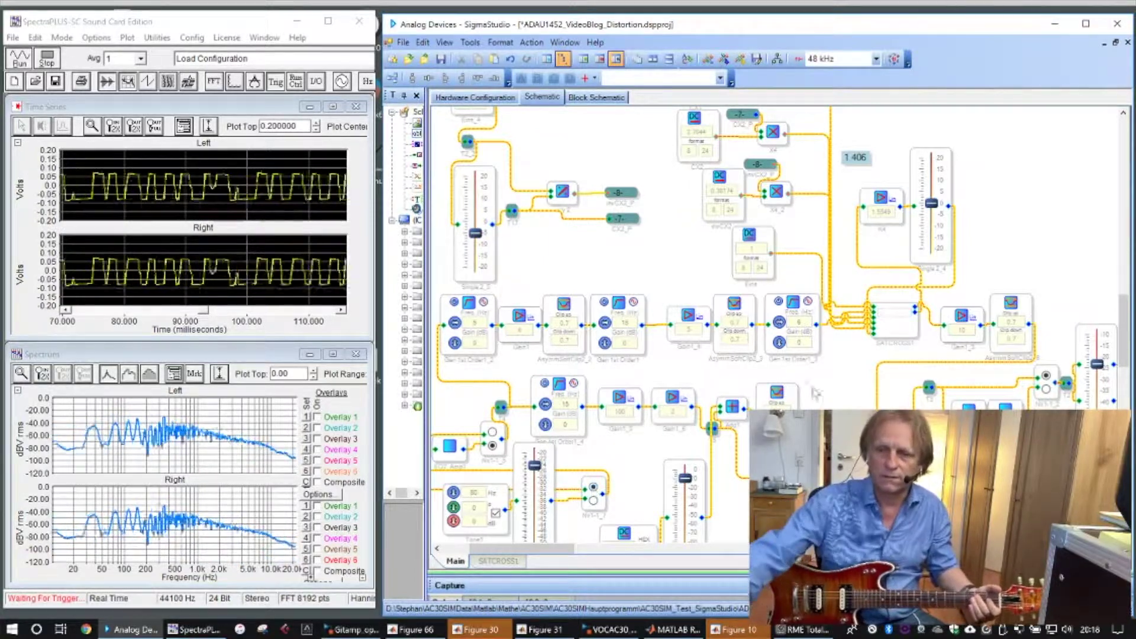
click(1047, 389)
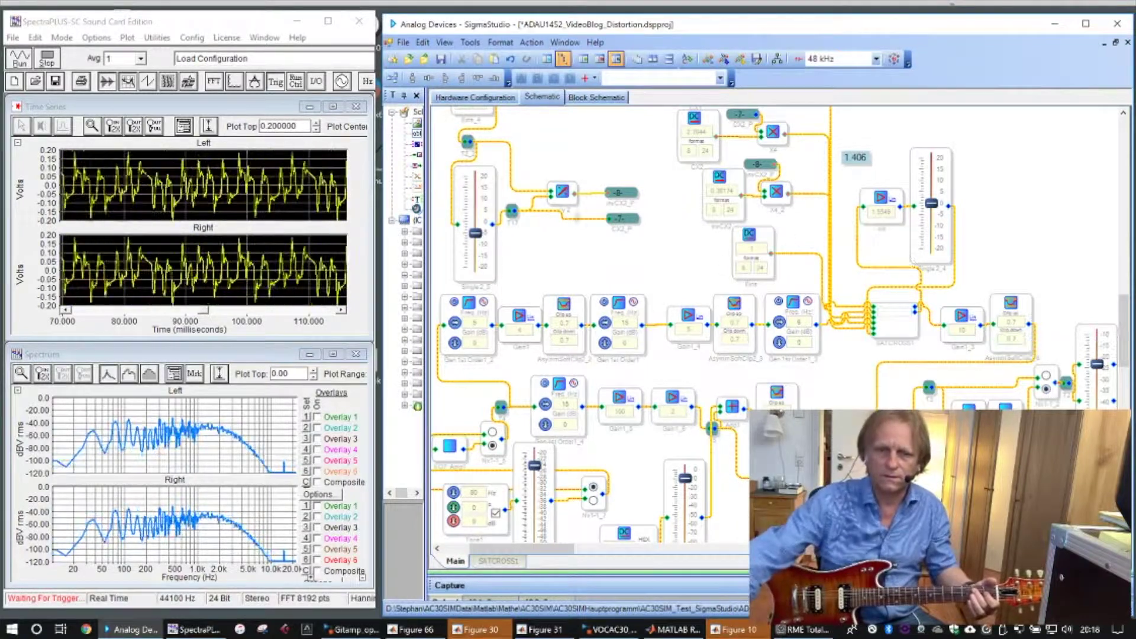
drag(476, 234, 476, 267)
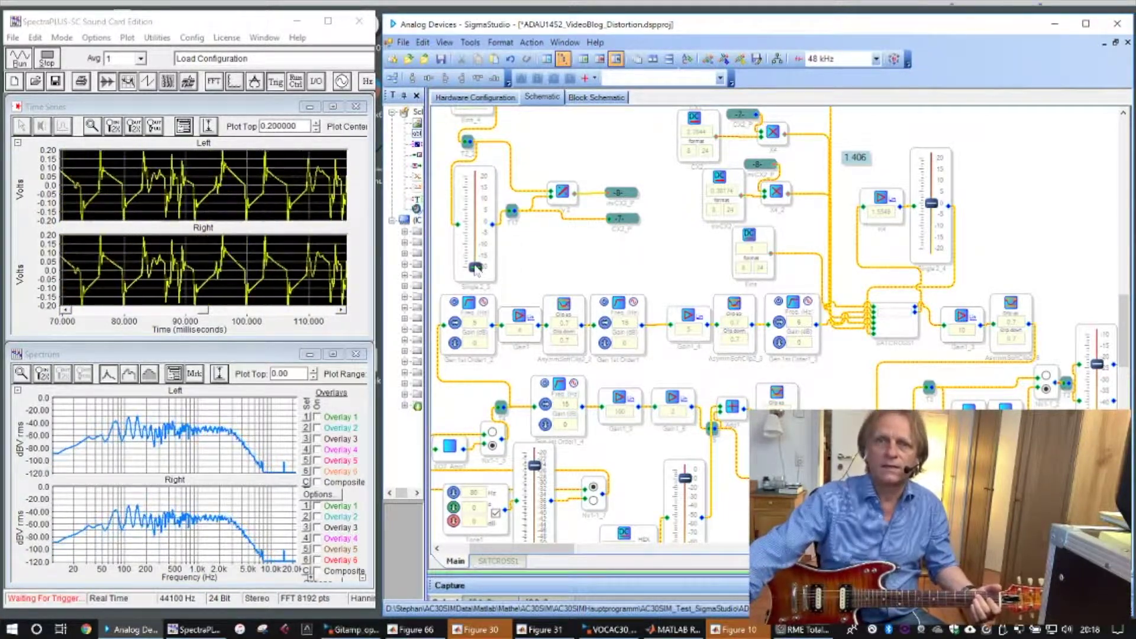
drag(476, 270, 477, 235)
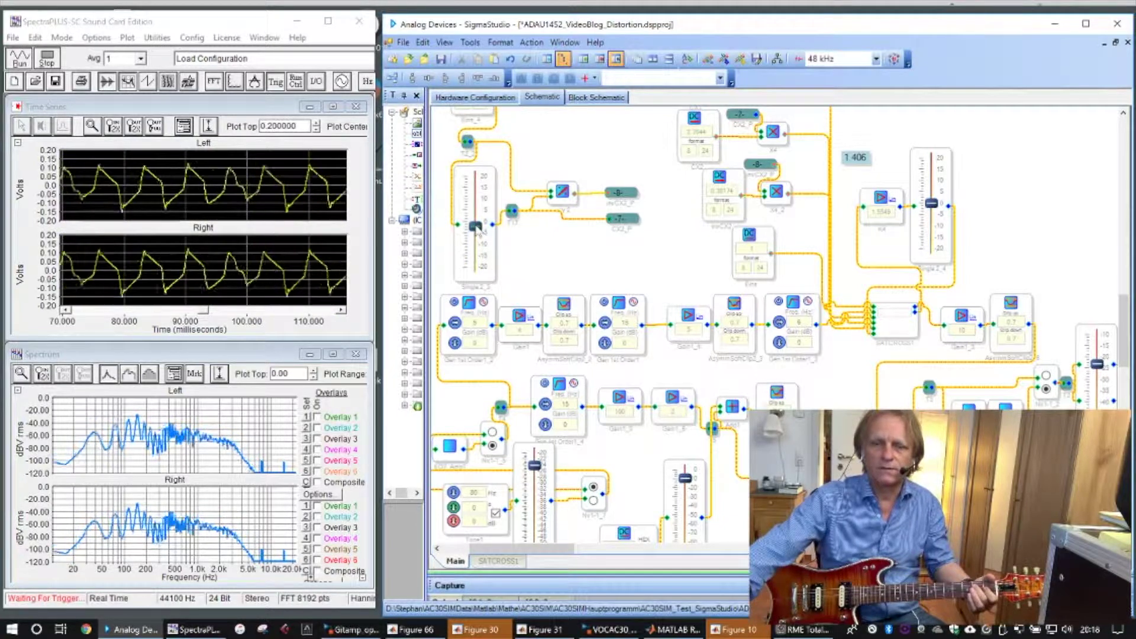